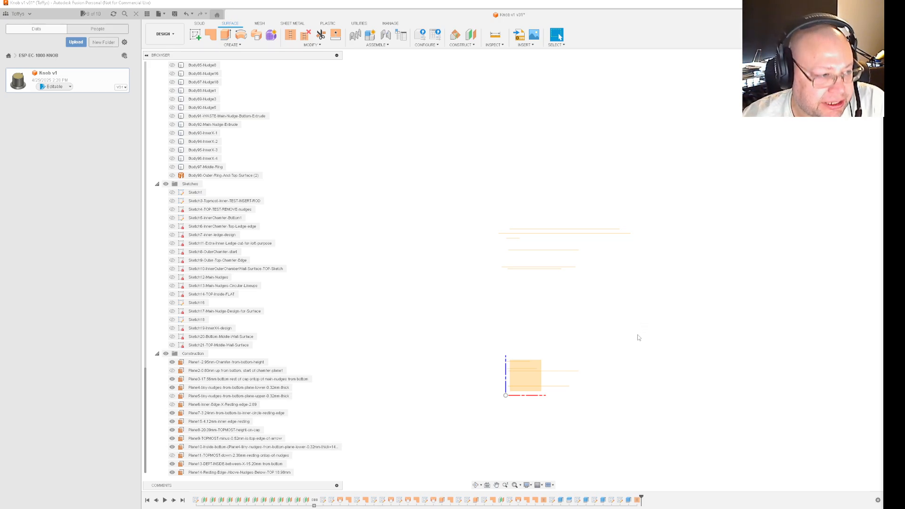
pyautogui.keyDown('shift'); pyautogui.moveTo(631, 358); pyautogui.dragTo(661, 339, button='middle'); pyautogui.keyUp('shift')
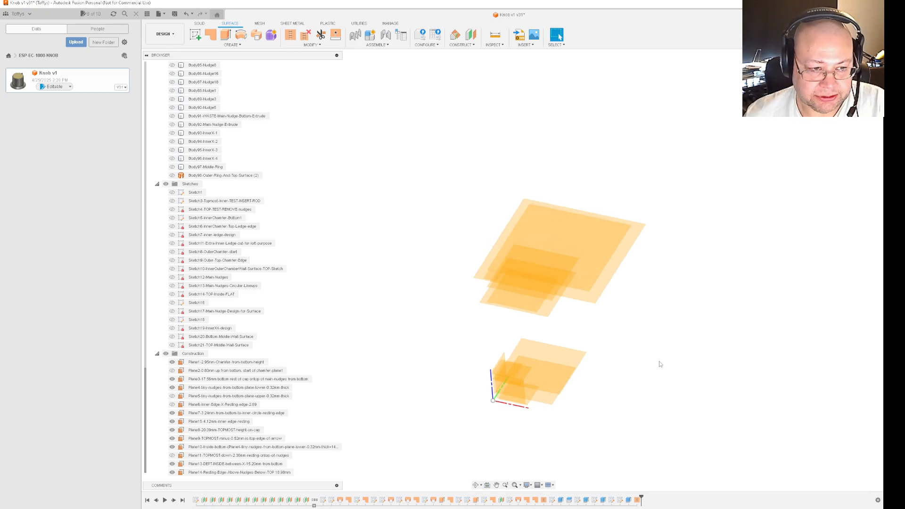
pyautogui.click(596, 306)
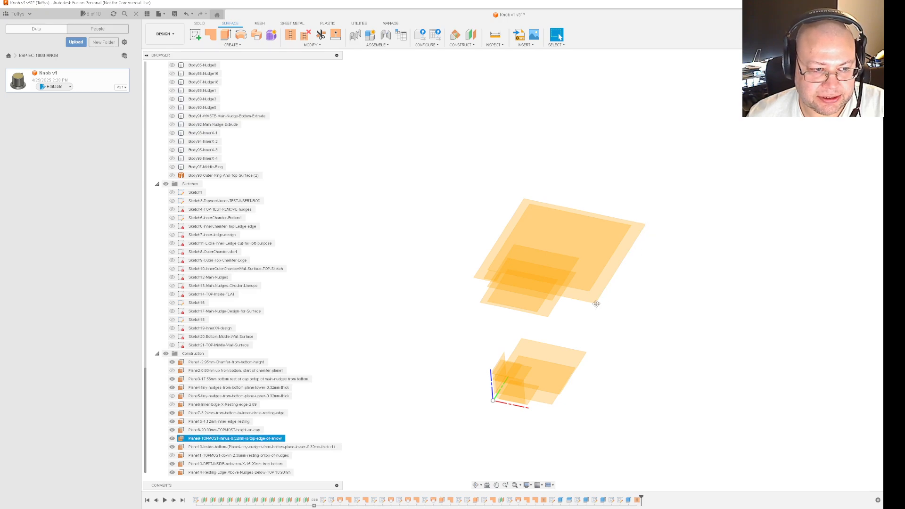
pyautogui.moveTo(596, 305); pyautogui.dragTo(634, 339)
pyautogui.press('Escape')
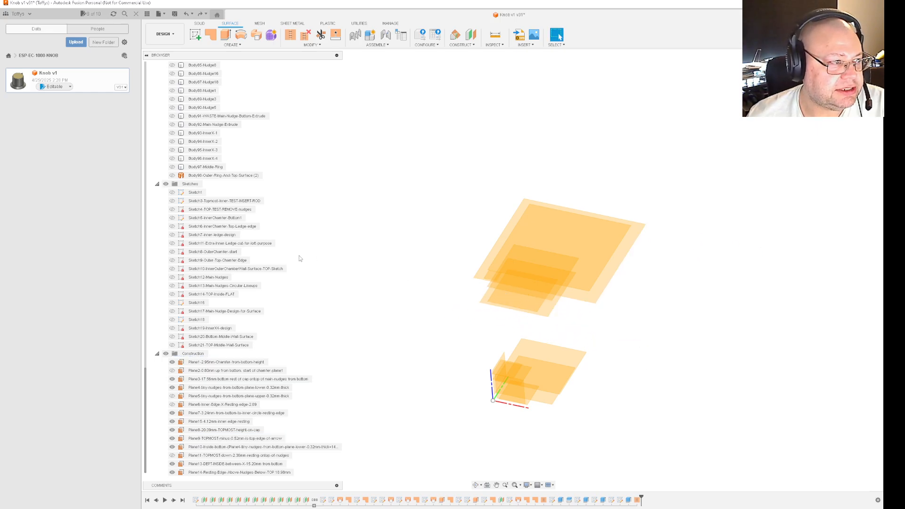
# Show all bodies from Body2 through Body98, but keep the Body91 waste nudge extrude and the test rod hidden.
pyautogui.click(203, 175)
pyautogui.scroll(7, 215, 178)
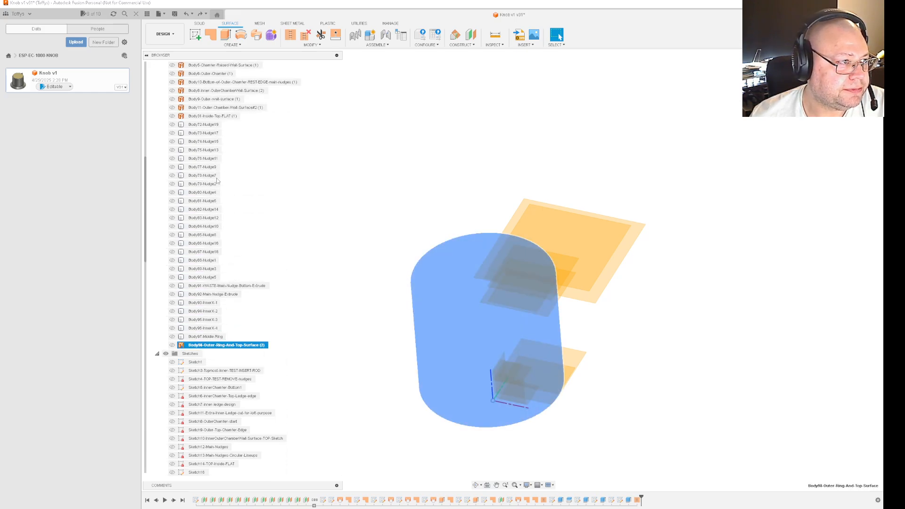
pyautogui.scroll(3, 216, 179)
pyautogui.keyDown('shift'); pyautogui.click(197, 116); pyautogui.keyUp('shift')
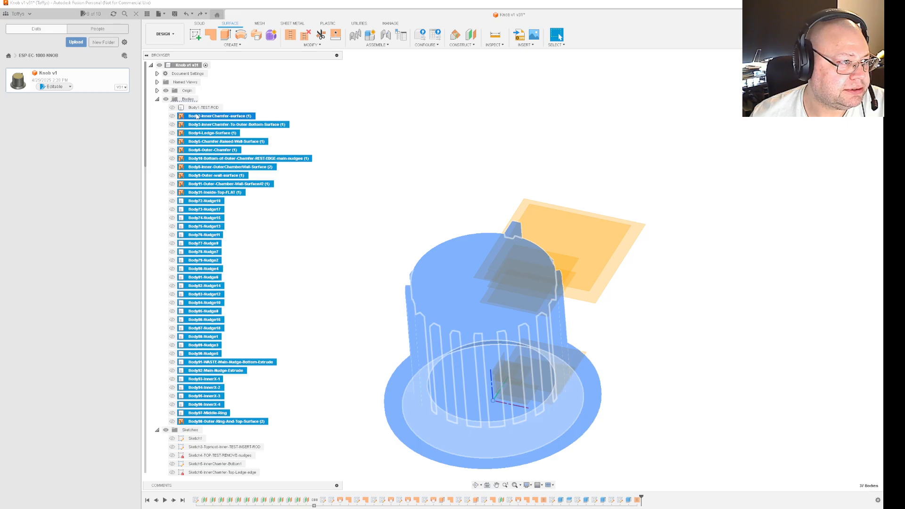
pyautogui.rightClick(200, 157)
pyautogui.click(227, 271)
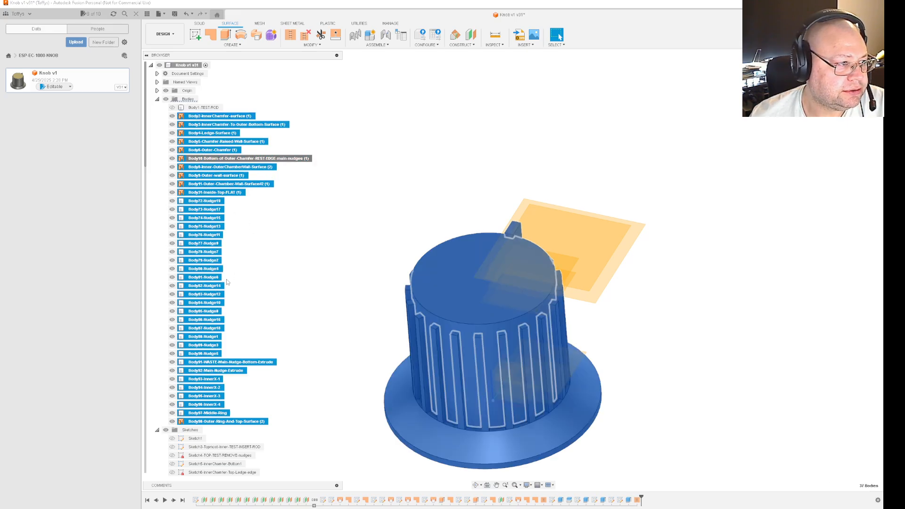
pyautogui.click(172, 362)
pyautogui.click(299, 305)
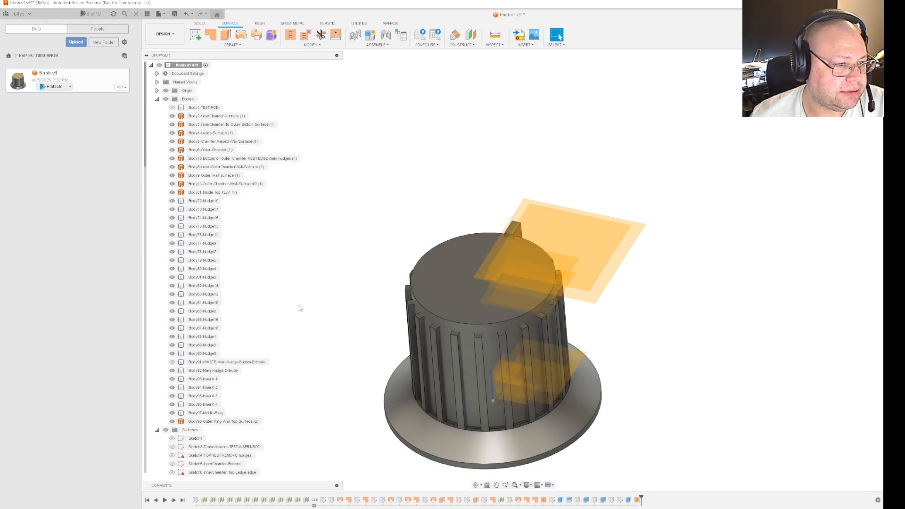
# View the knob from the front and hide all the construction planes, including Plane2, Plane6 and Plane11.
pyautogui.keyDown('shift'); pyautogui.moveTo(671, 366); pyautogui.dragTo(691, 341, button='middle'); pyautogui.keyUp('shift')
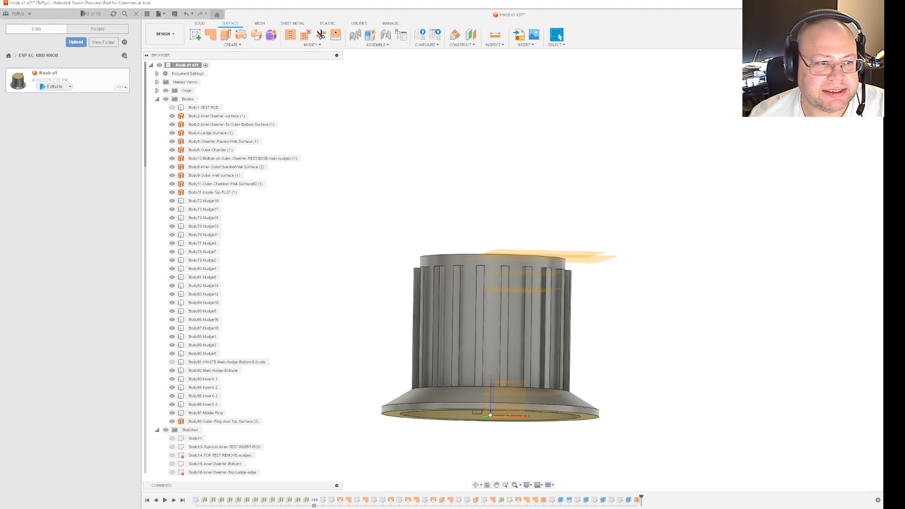
pyautogui.click(856, 79)
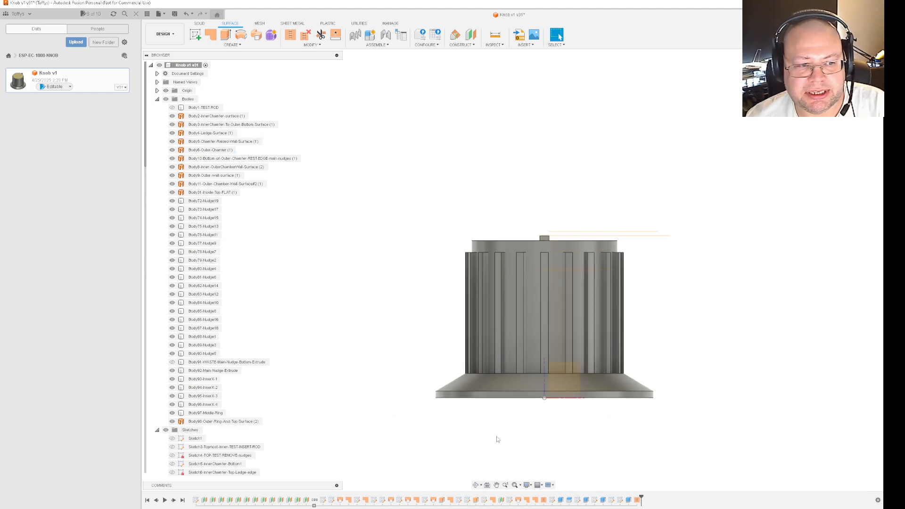
pyautogui.scroll(-10, 196, 457)
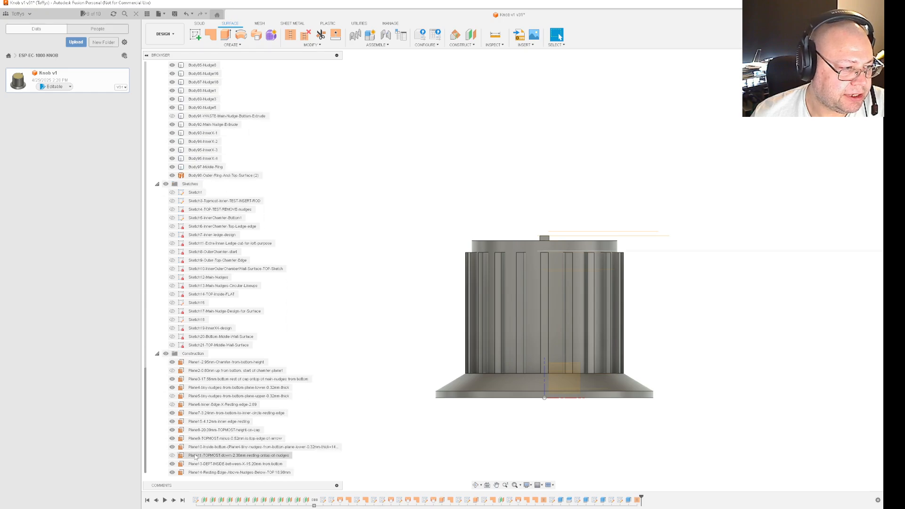
pyautogui.click(203, 362)
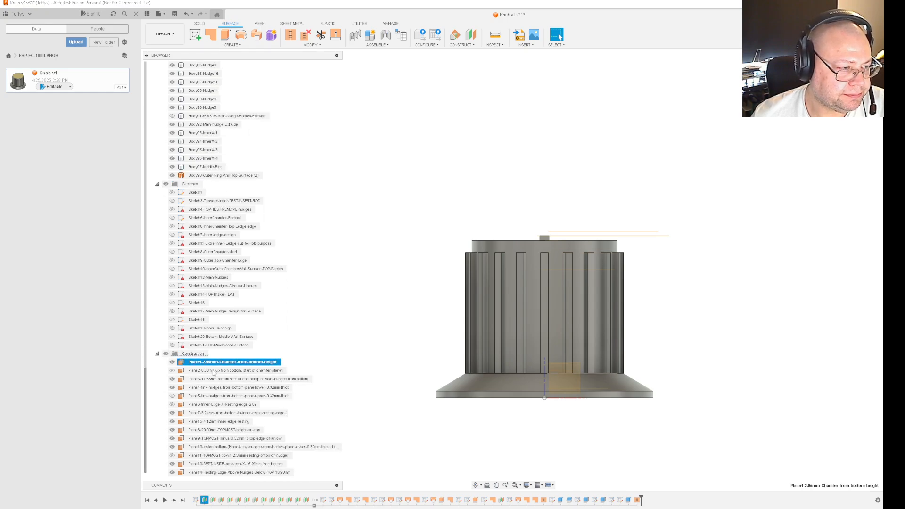
pyautogui.keyDown('shift'); pyautogui.click(201, 472); pyautogui.keyUp('shift')
pyautogui.rightClick(219, 430)
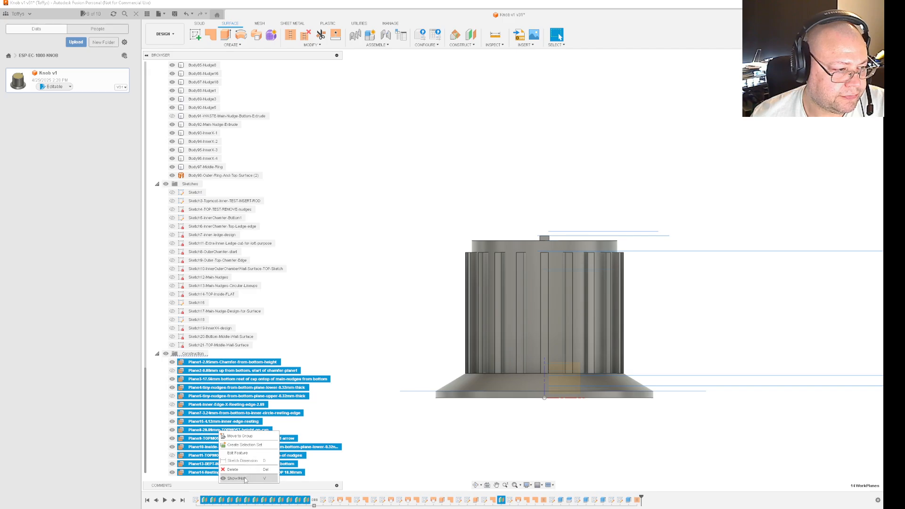
pyautogui.click(245, 479)
pyautogui.rightClick(238, 471)
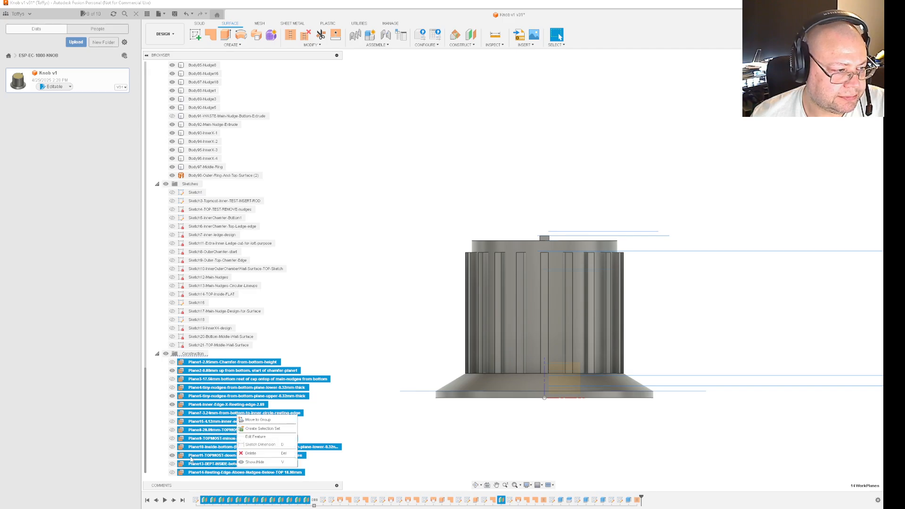
pyautogui.click(172, 456)
pyautogui.click(171, 405)
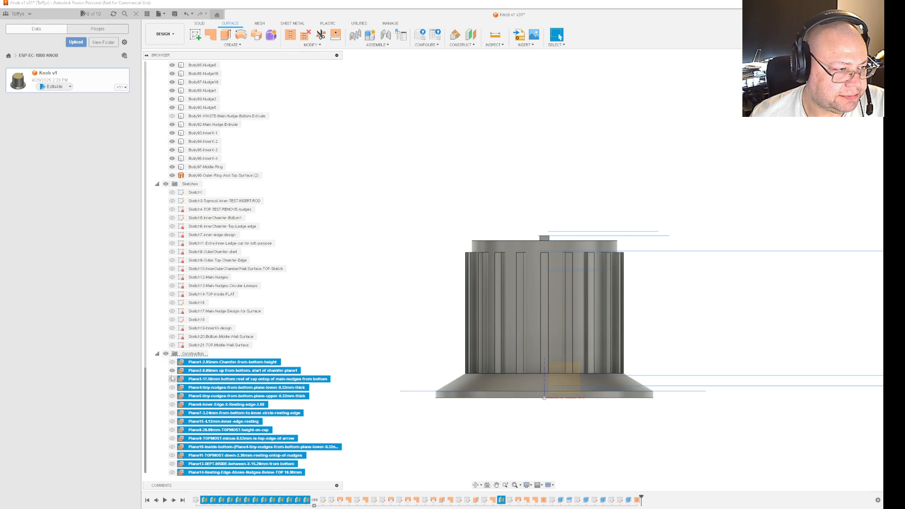
pyautogui.click(172, 371)
pyautogui.click(462, 441)
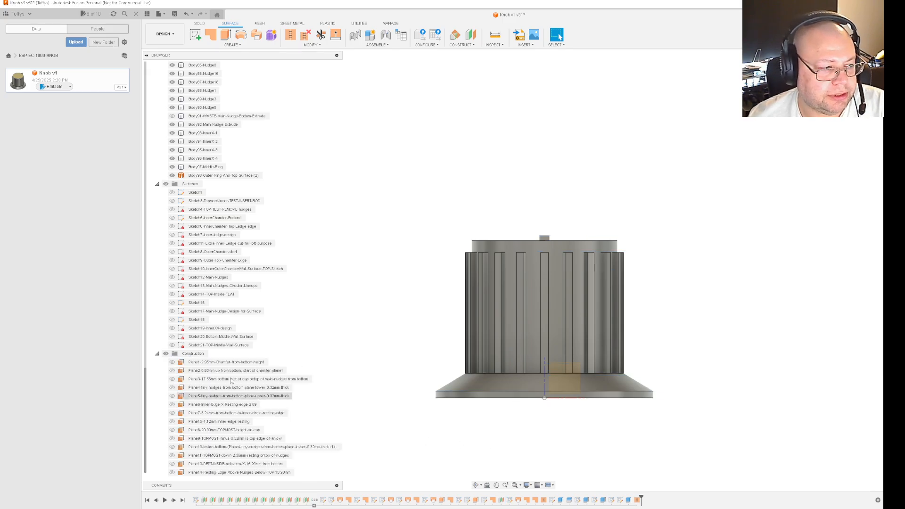
# Examine the name and position of Plane4, the lower tiny-nudges plane, relative to the knob's base.
pyautogui.click(230, 388)
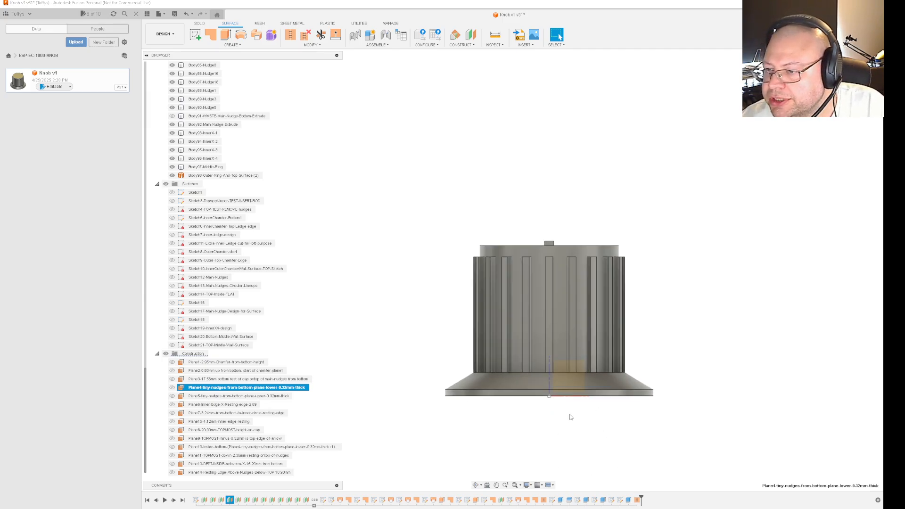
pyautogui.scroll(8, 566, 411)
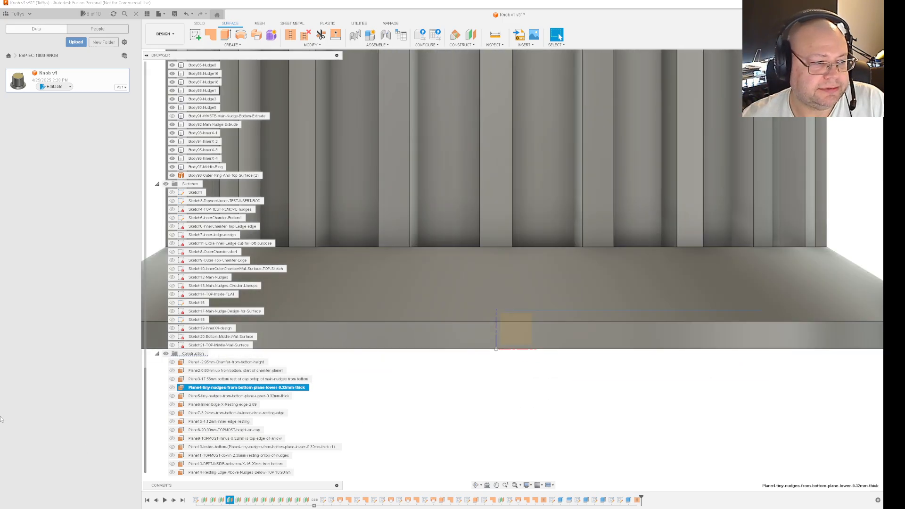
pyautogui.doubleClick(301, 387)
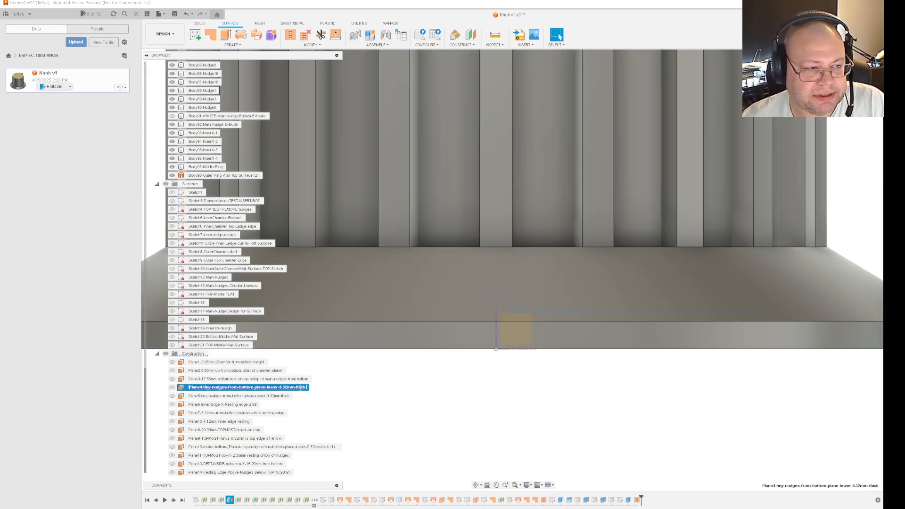
pyautogui.click(337, 392)
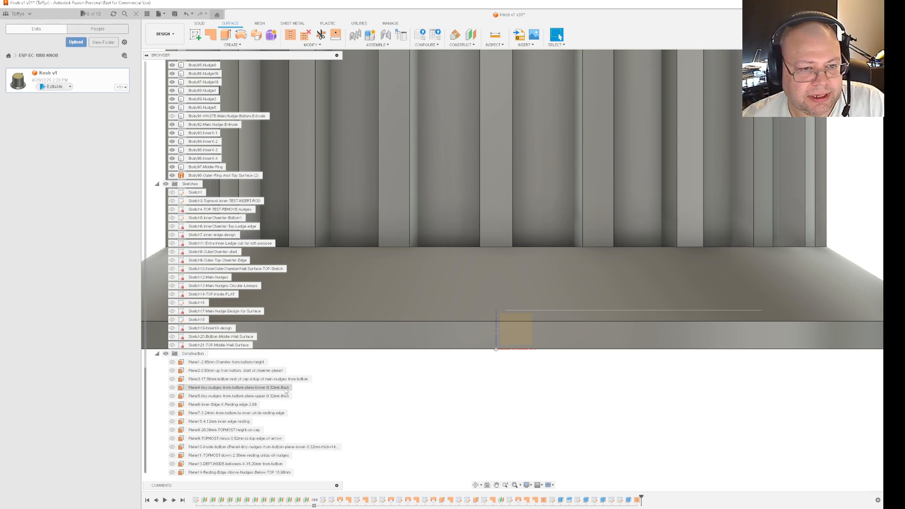
pyautogui.click(285, 389)
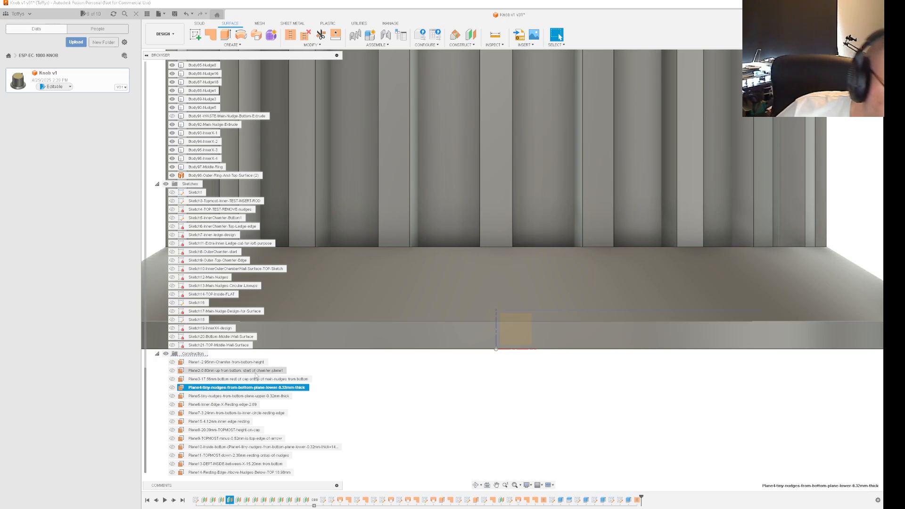
# Examine where Plane1, the chamfer-height plane, sits against the bottom of the nudges and the knob's flared base.
pyautogui.scroll(1, 266, 434)
pyautogui.click(260, 380)
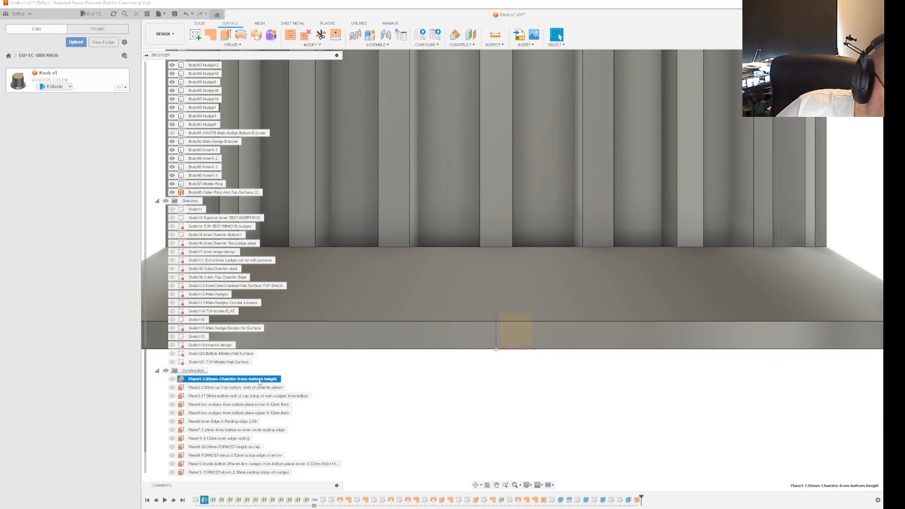
pyautogui.scroll(-3, 418, 437)
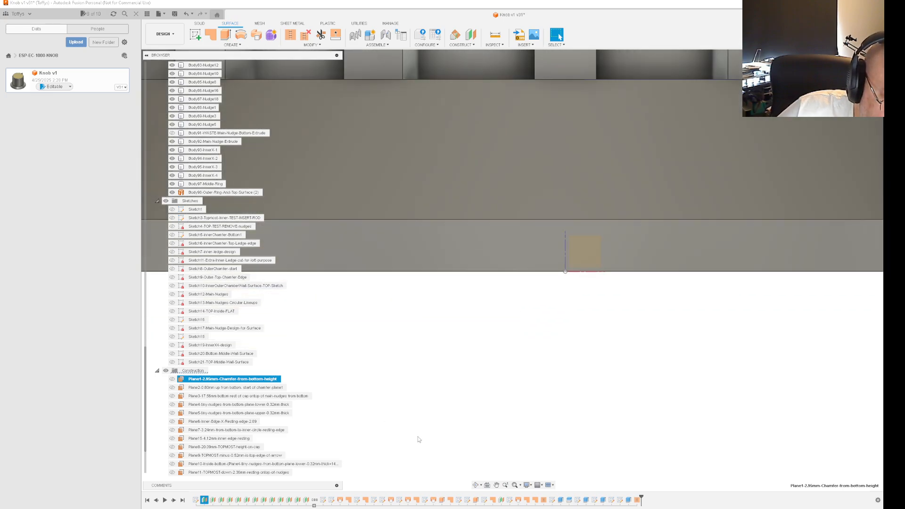
pyautogui.scroll(-3, 419, 438)
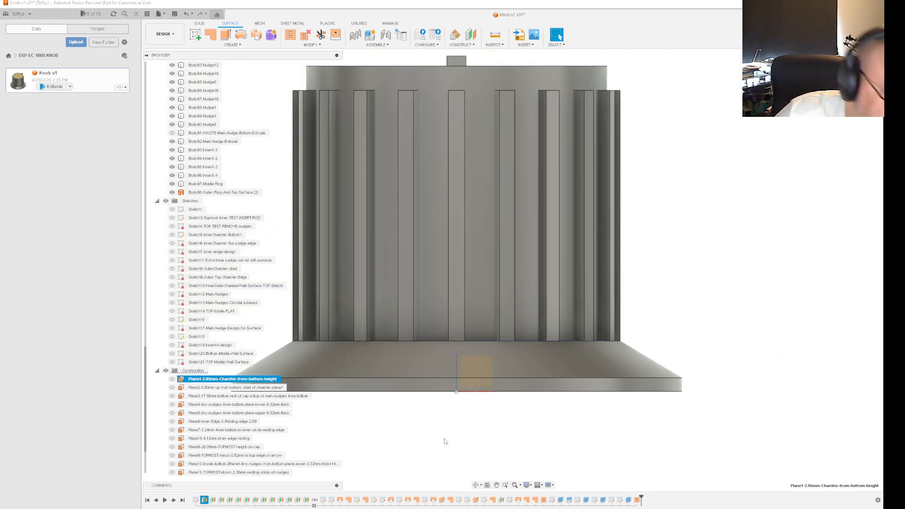
pyautogui.keyDown('shift'); pyautogui.moveTo(491, 420); pyautogui.dragTo(495, 424, button='middle'); pyautogui.keyUp('shift')
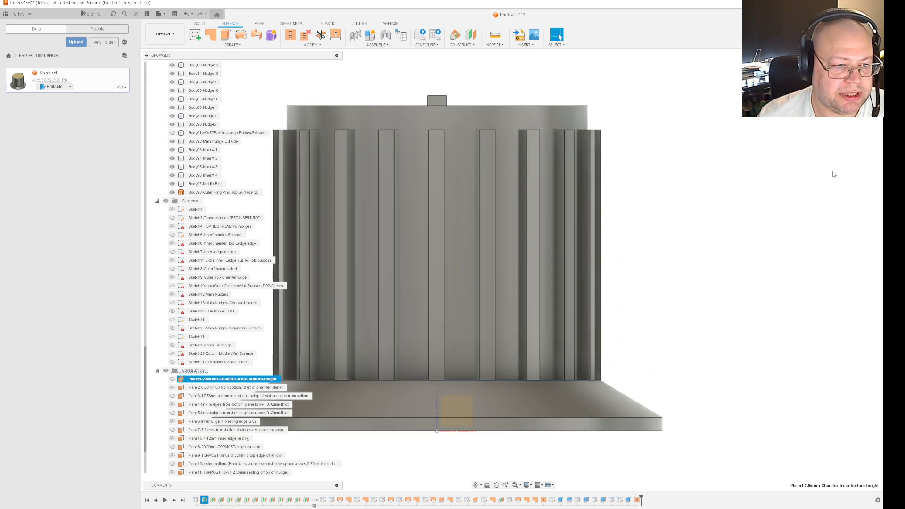
pyautogui.click(541, 381)
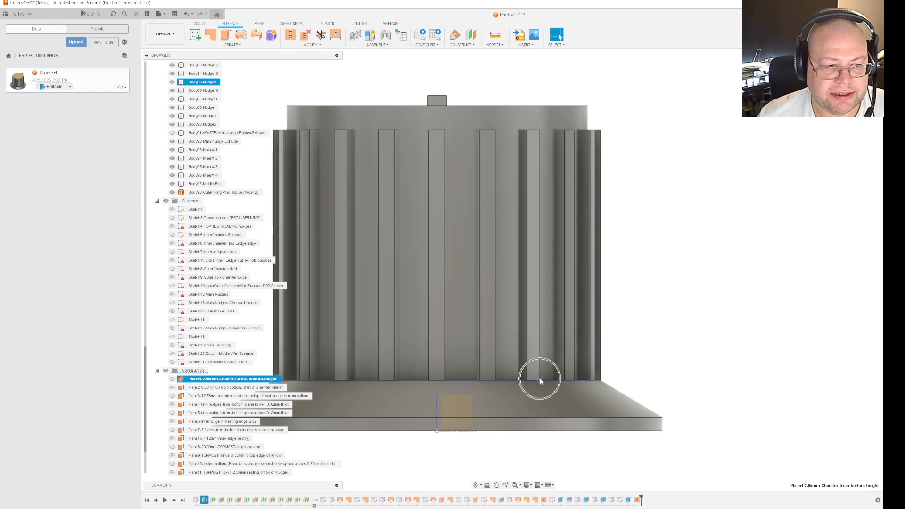
pyautogui.click(554, 382)
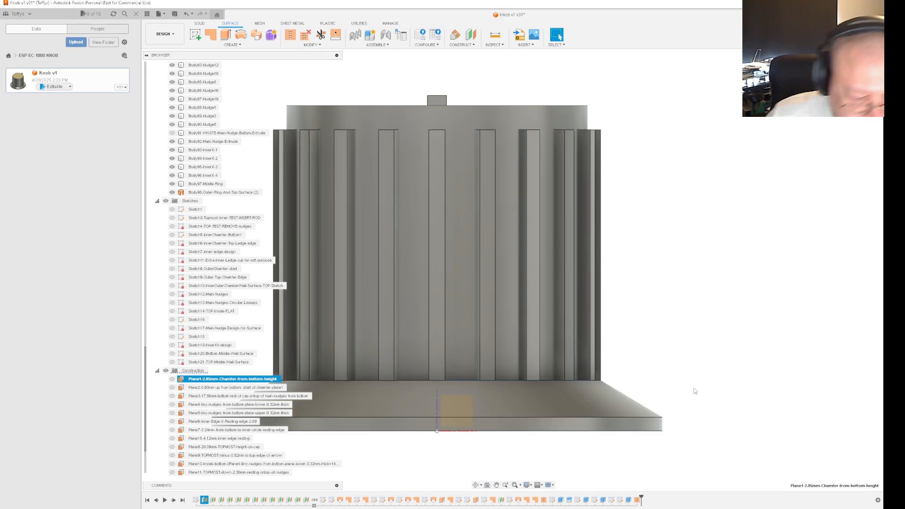
pyautogui.keyDown('shift'); pyautogui.moveTo(758, 384); pyautogui.dragTo(745, 409, button='middle'); pyautogui.keyUp('shift')
pyautogui.scroll(-3, 714, 432)
pyautogui.scroll(-3, 715, 434)
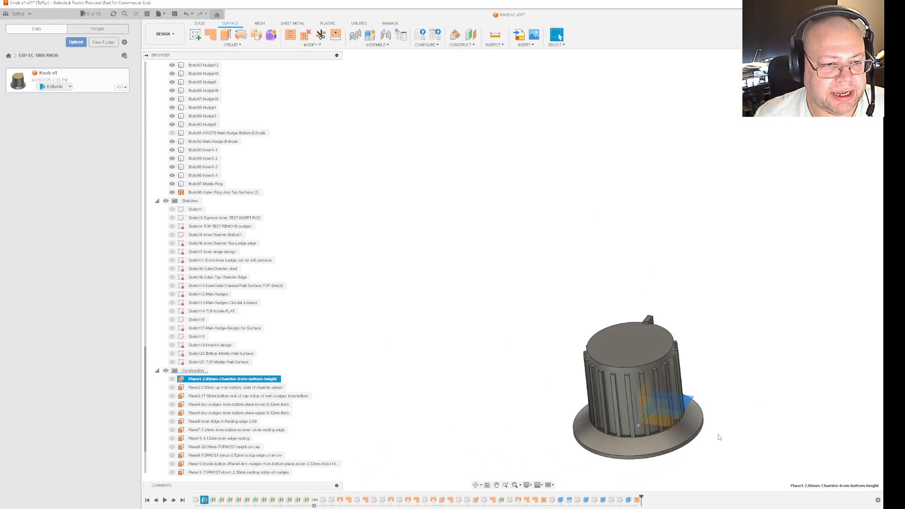
# Hide every body of the knob, including the Body91 waste nudge extrude.
pyautogui.scroll(7, 235, 325)
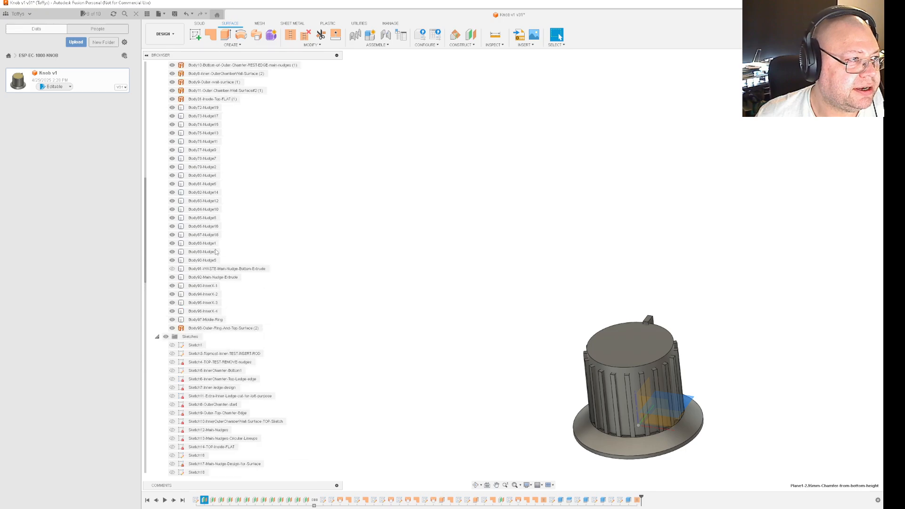
pyautogui.click(222, 371)
pyautogui.scroll(5, 207, 189)
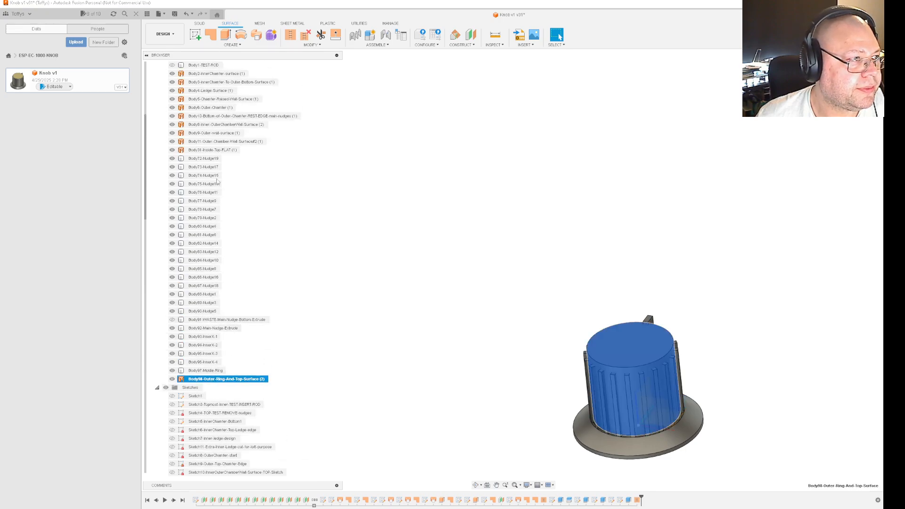
pyautogui.keyDown('shift'); pyautogui.click(200, 118); pyautogui.keyUp('shift')
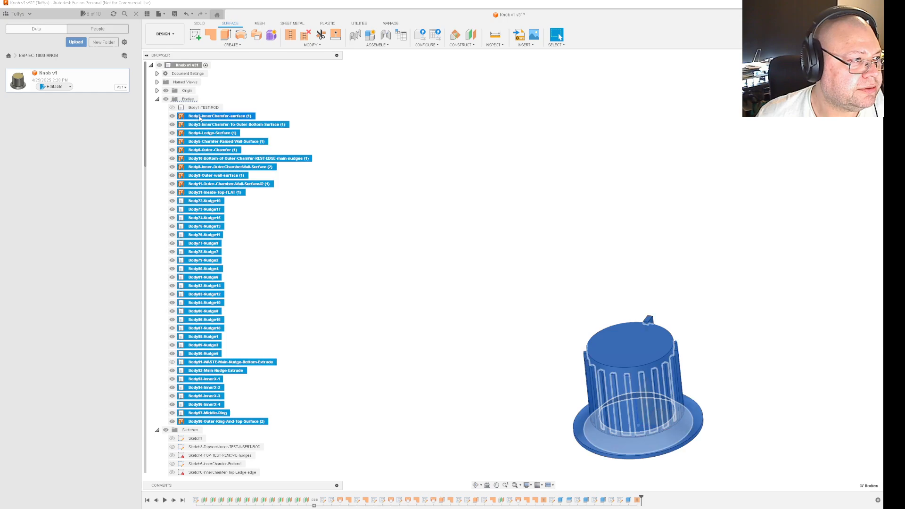
pyautogui.rightClick(200, 123)
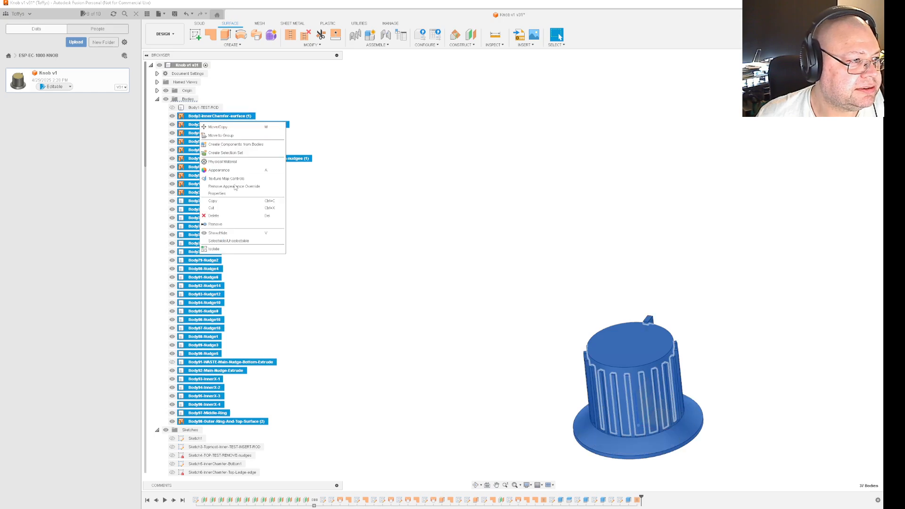
pyautogui.click(230, 235)
pyautogui.click(197, 362)
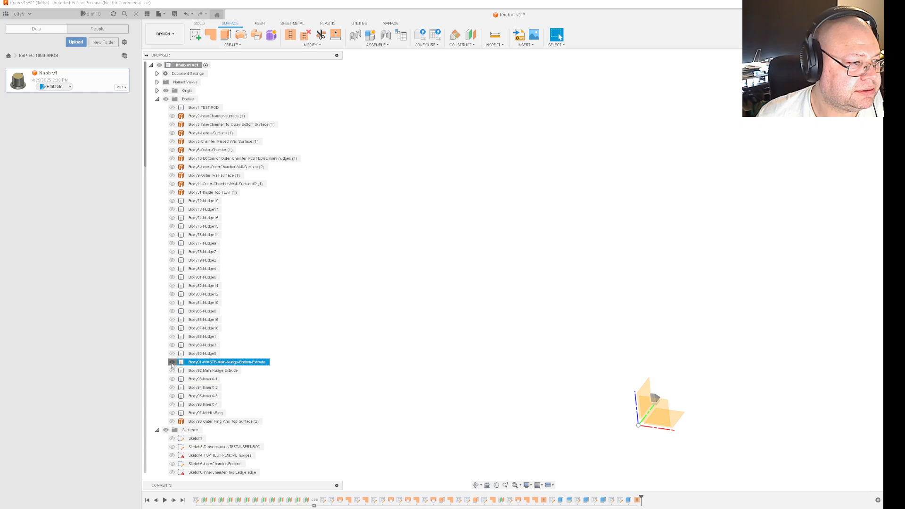
pyautogui.press('v')
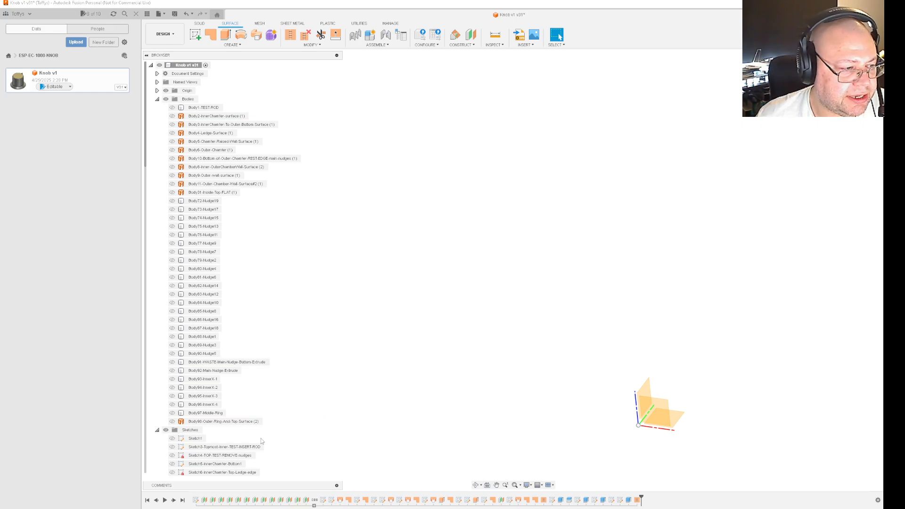
# Select Plane1, the chamfer-height plane, among the construction planes.
pyautogui.scroll(-8, 220, 440)
pyautogui.scroll(-2, 219, 441)
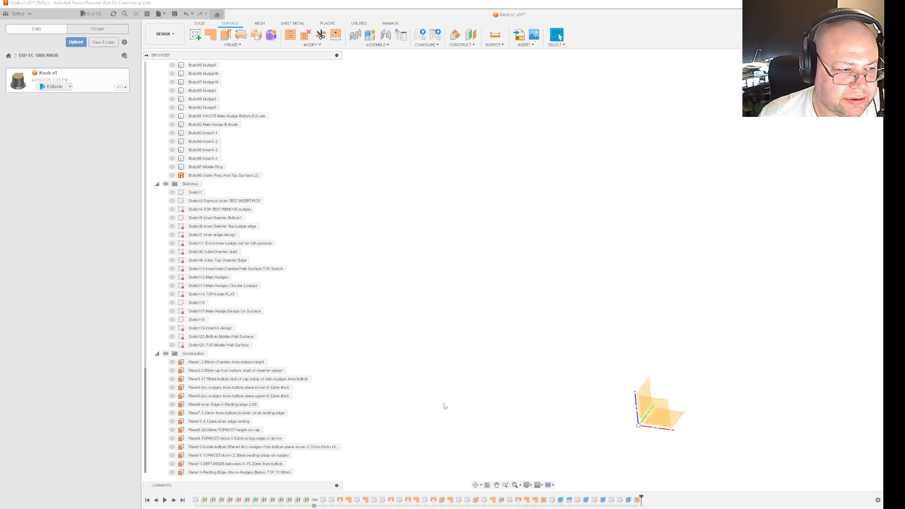
pyautogui.click(231, 363)
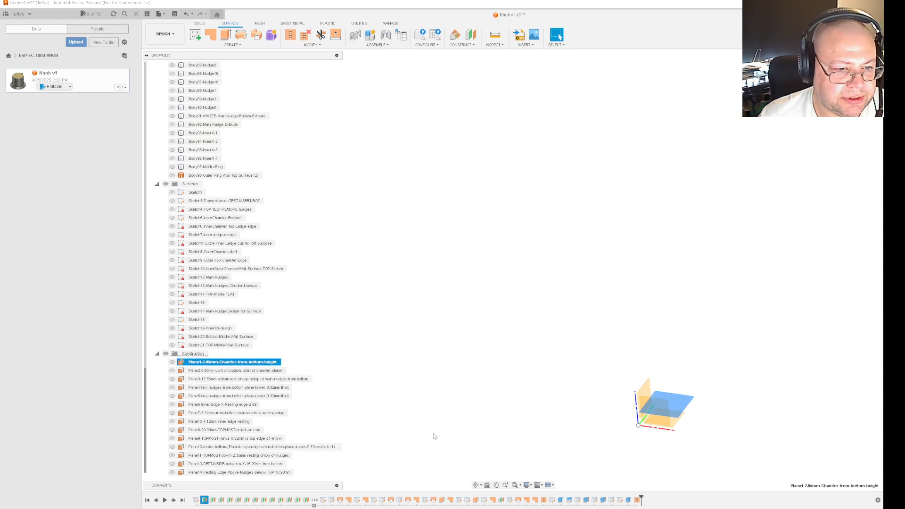
# Show Plane1, the chamfer-height plane, and stretch its corners so it extends beyond the origin on all sides.
pyautogui.moveTo(434, 434)
pyautogui.keyDown('shift'); pyautogui.mouseDown(button='middle')
pyautogui.moveTo(443, 410)
pyautogui.moveTo(443, 434)
pyautogui.mouseUp(button='middle'); pyautogui.keyUp('shift')
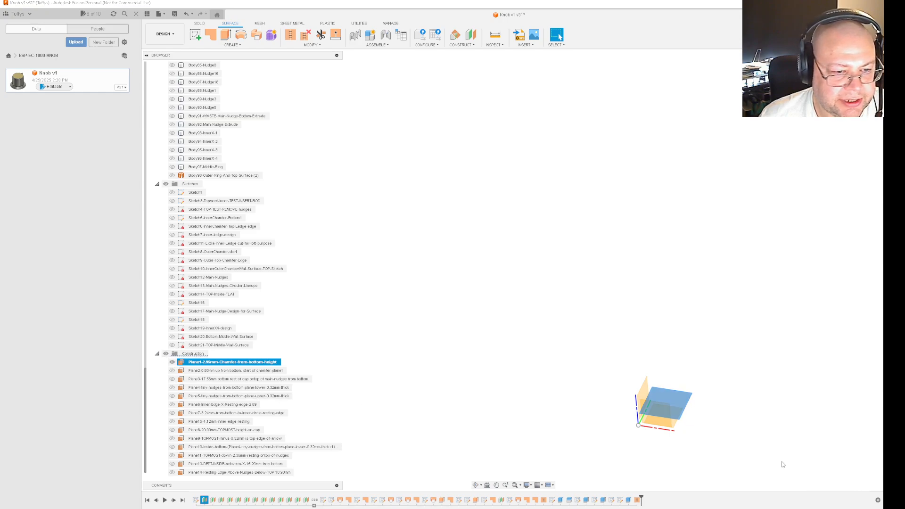
pyautogui.click(724, 431)
pyautogui.moveTo(679, 420); pyautogui.dragTo(764, 482)
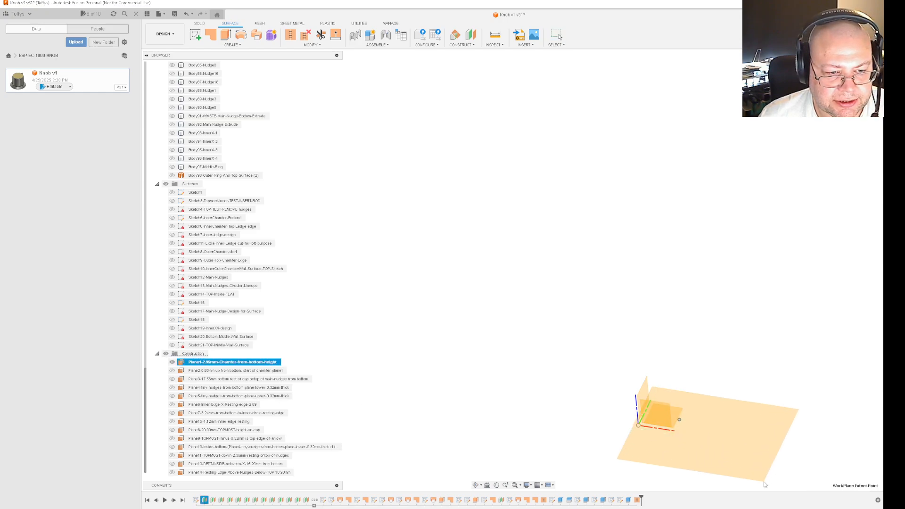
pyautogui.moveTo(619, 460); pyautogui.dragTo(478, 428)
pyautogui.moveTo(799, 414); pyautogui.dragTo(861, 392)
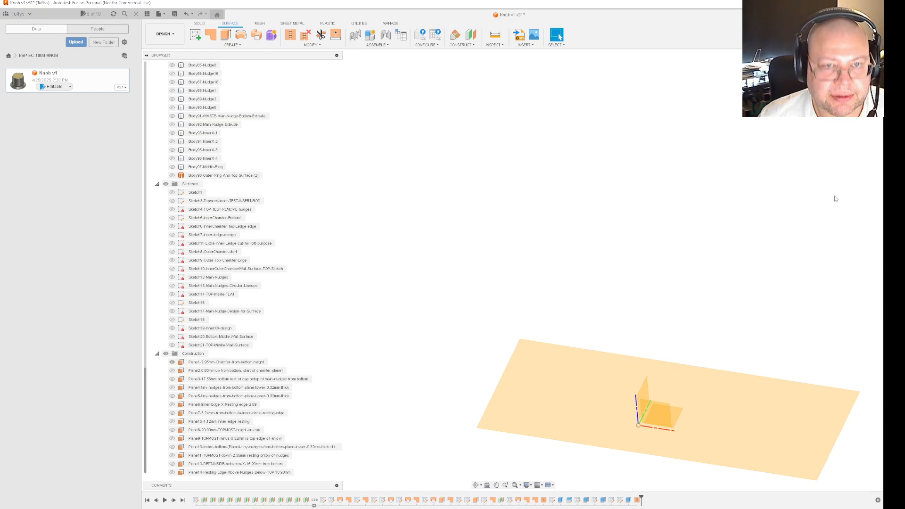
pyautogui.click(856, 72)
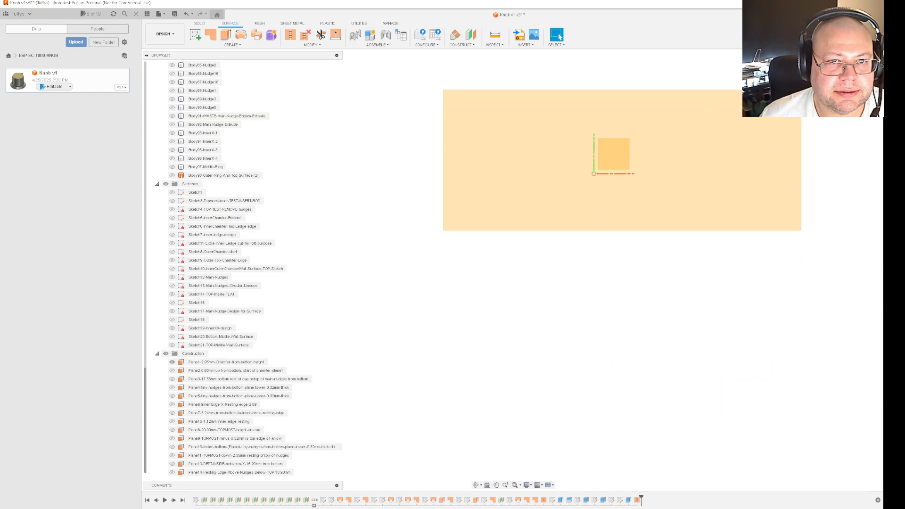
pyautogui.click(857, 94)
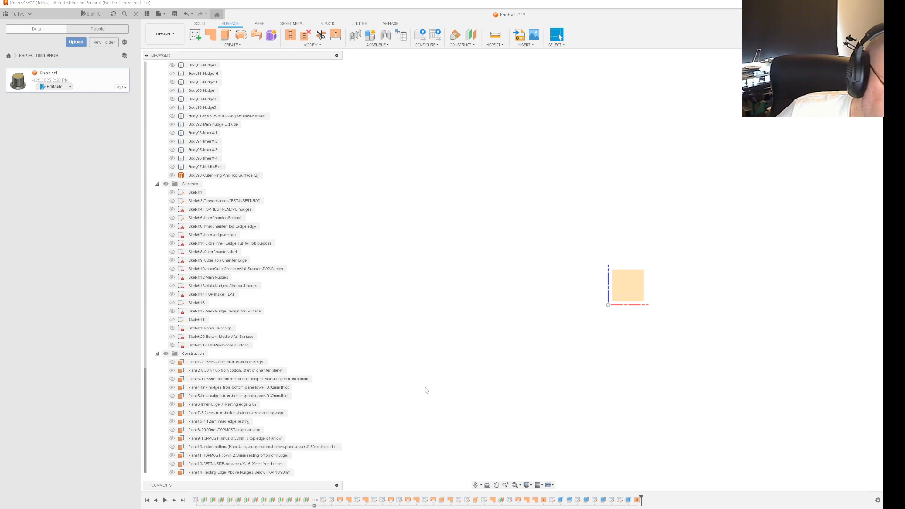
# Show all the knob's bodies from Body2 through Body98, leaving the Body1 test rod hidden.
pyautogui.click(203, 175)
pyautogui.scroll(8, 206, 176)
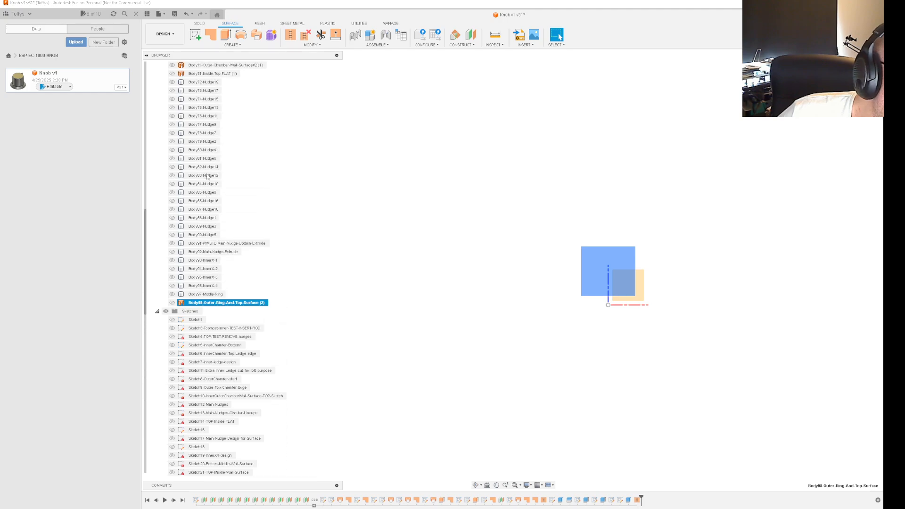
pyautogui.scroll(2, 207, 176)
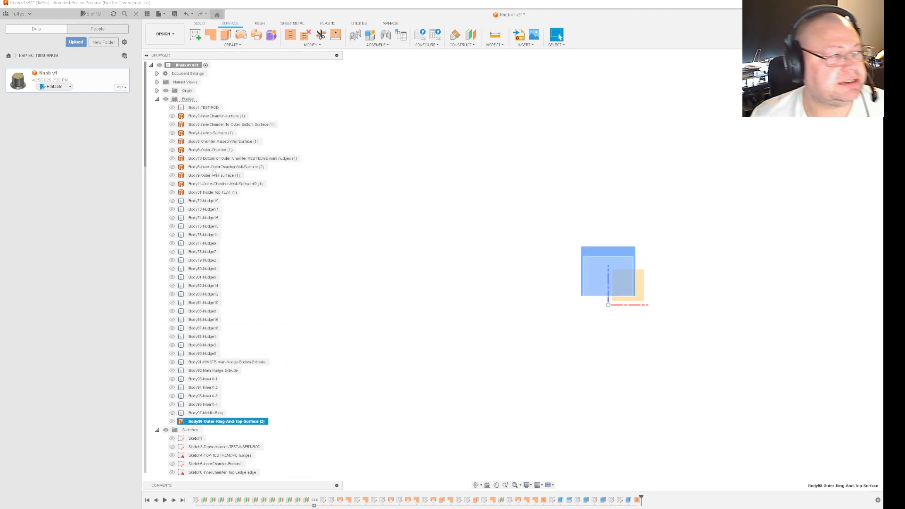
pyautogui.keyDown('shift'); pyautogui.click(204, 118); pyautogui.keyUp('shift')
pyautogui.rightClick(205, 118)
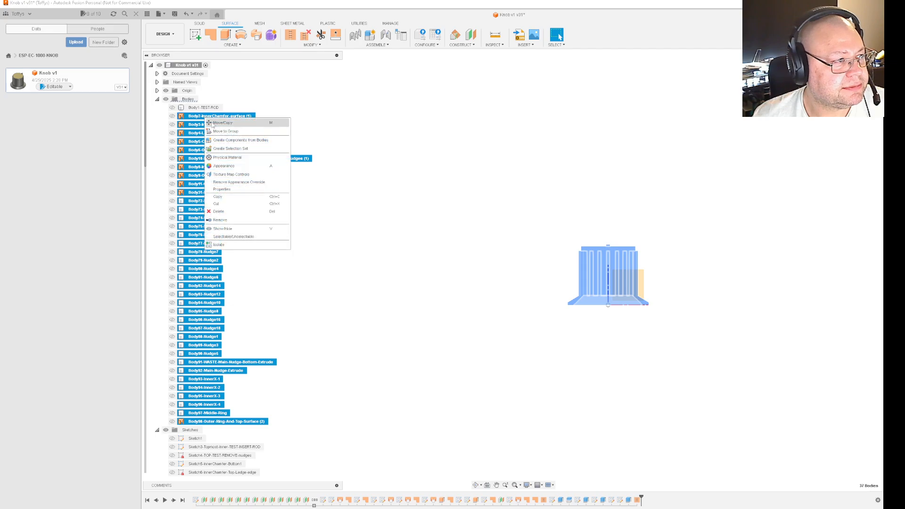
pyautogui.click(242, 229)
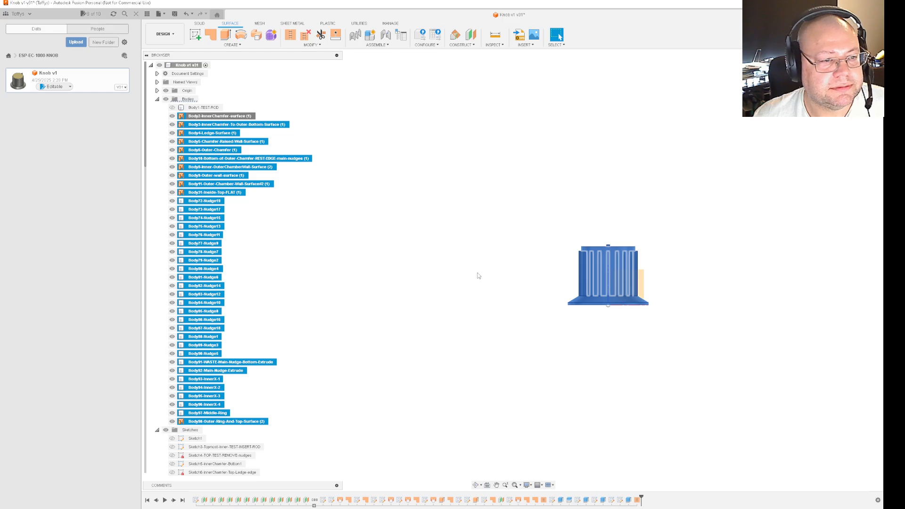
# Examine from the front where the enlarged Plane1 crosses the knob between its nudges and flared base.
pyautogui.click(519, 303)
pyautogui.scroll(5, 632, 349)
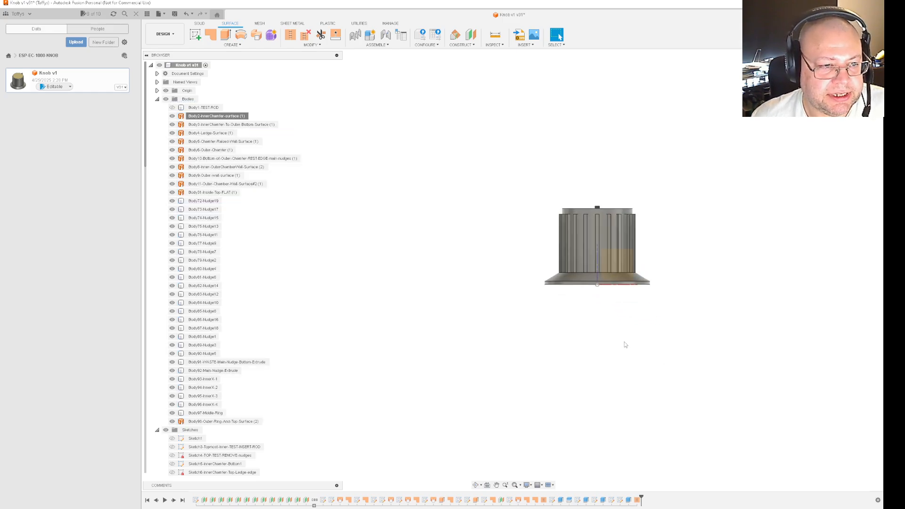
pyautogui.moveTo(718, 317)
pyautogui.keyDown('shift'); pyautogui.mouseDown(button='middle')
pyautogui.moveTo(709, 315)
pyautogui.moveTo(719, 321)
pyautogui.mouseUp(button='middle'); pyautogui.keyUp('shift')
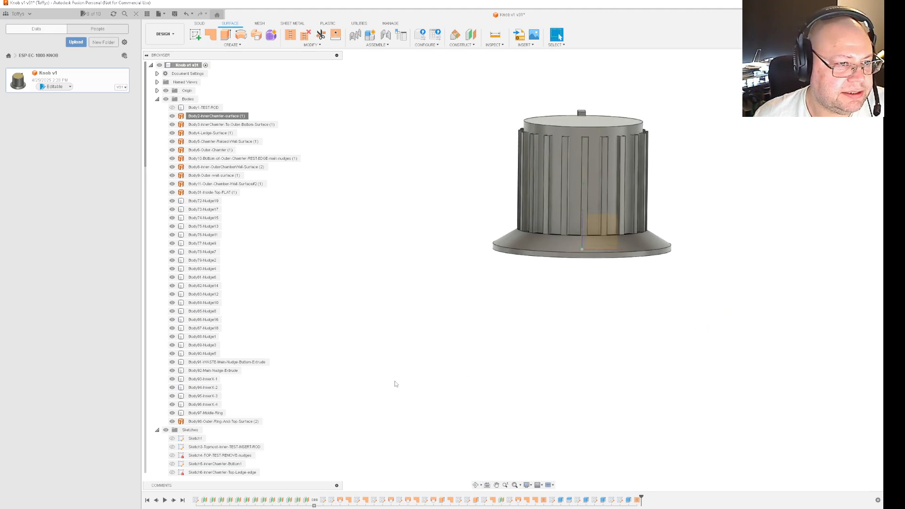
pyautogui.scroll(-8, 202, 450)
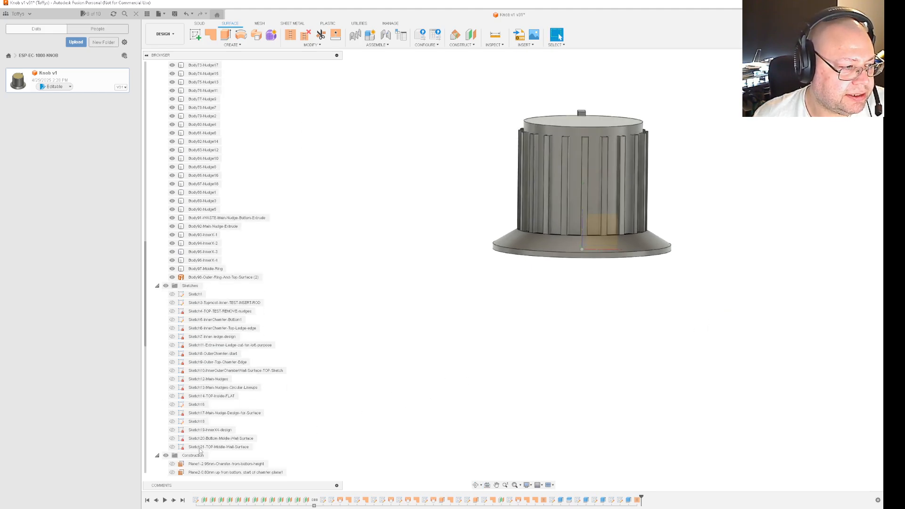
pyautogui.click(262, 414)
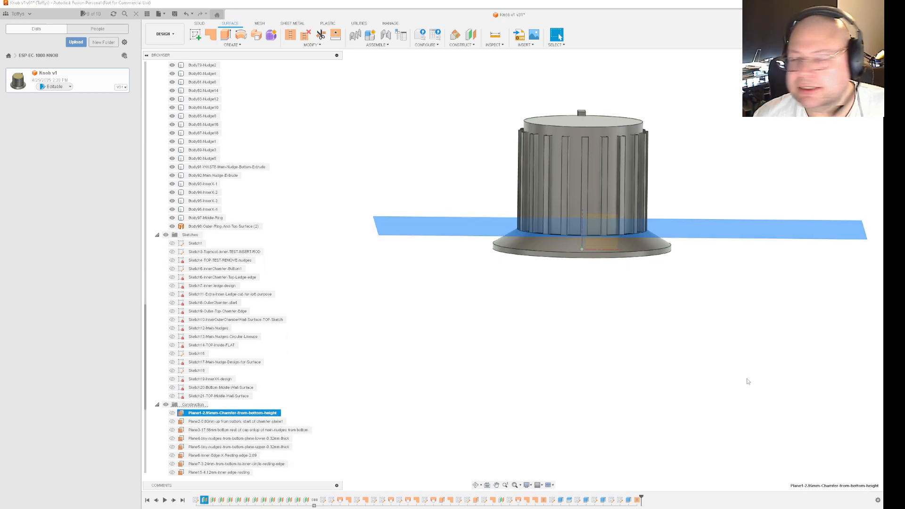
pyautogui.click(855, 76)
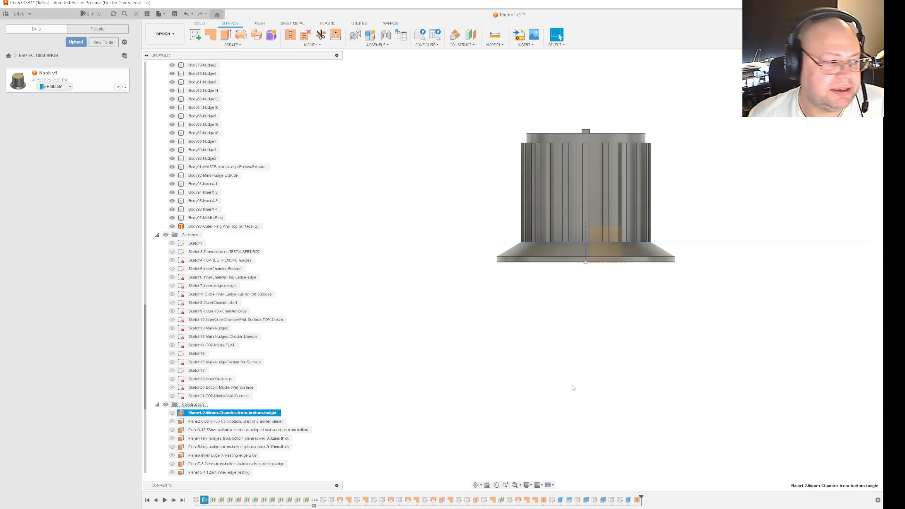
# Hide the knob's bodies from Body2 through Body98 again to leave the construction planes clear.
pyautogui.scroll(-3, 250, 409)
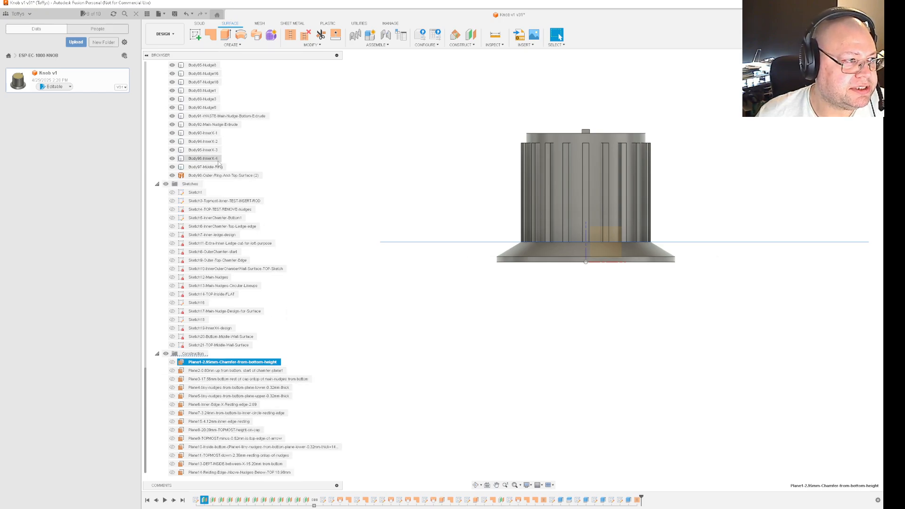
pyautogui.click(208, 176)
pyautogui.scroll(15, 230, 154)
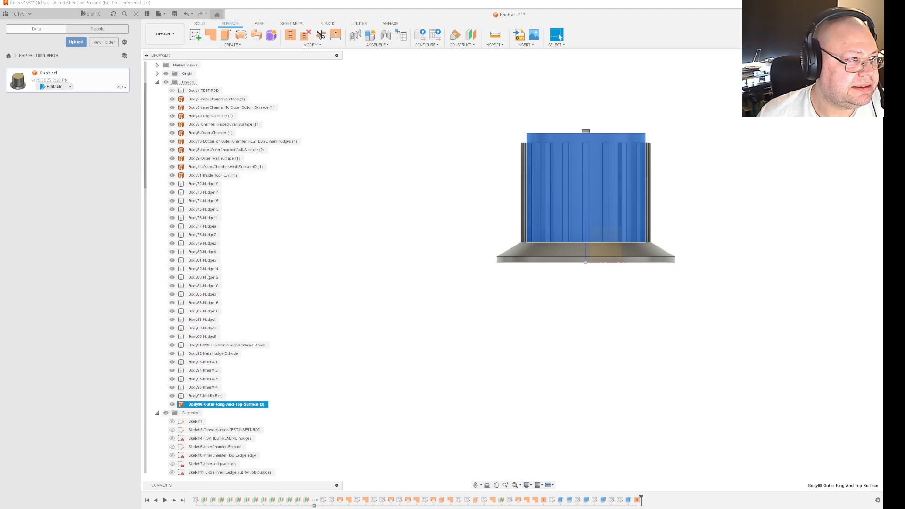
pyautogui.keyDown('shift'); pyautogui.click(215, 116); pyautogui.keyUp('shift')
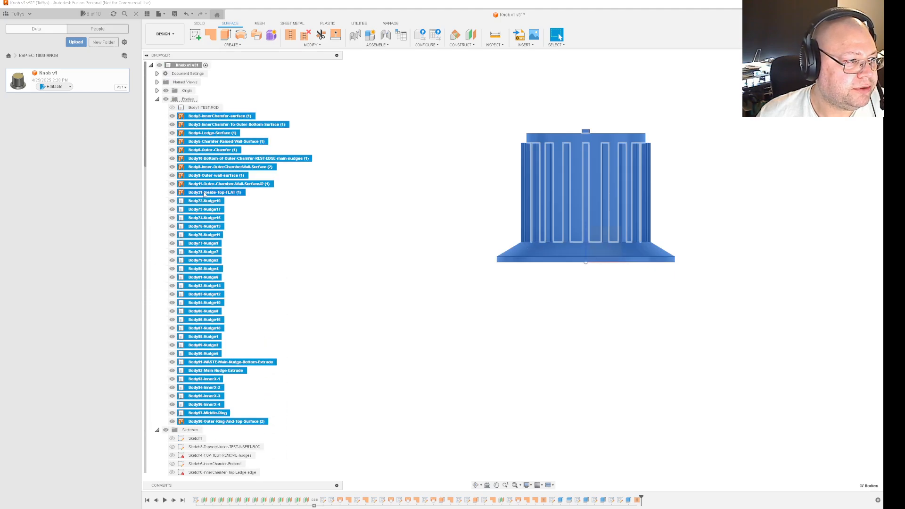
pyautogui.rightClick(223, 246)
pyautogui.click(231, 354)
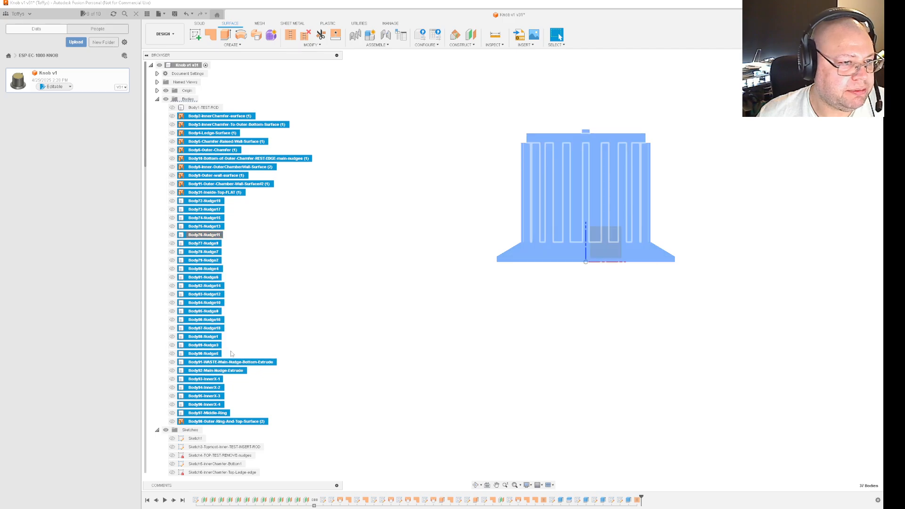
pyautogui.click(463, 334)
# Show the chamfer-height plane, Plane1, on its own in an angled view.
pyautogui.keyDown('shift'); pyautogui.moveTo(467, 323); pyautogui.dragTo(486, 322, button='middle'); pyautogui.keyUp('shift')
pyautogui.scroll(-10, 272, 385)
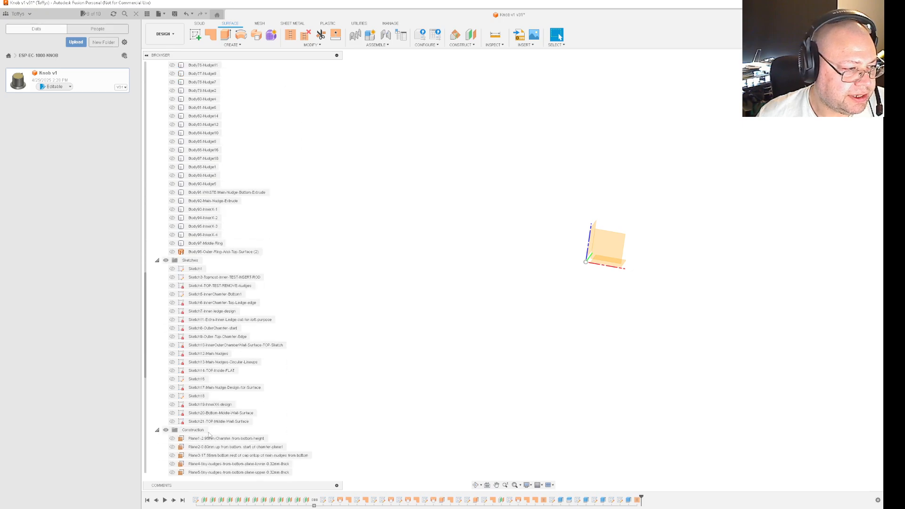
pyautogui.click(195, 363)
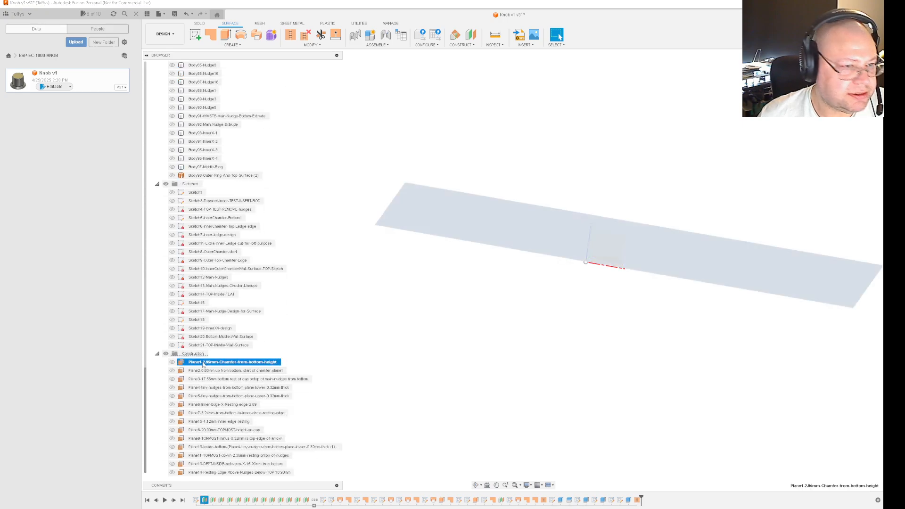
pyautogui.click(587, 353)
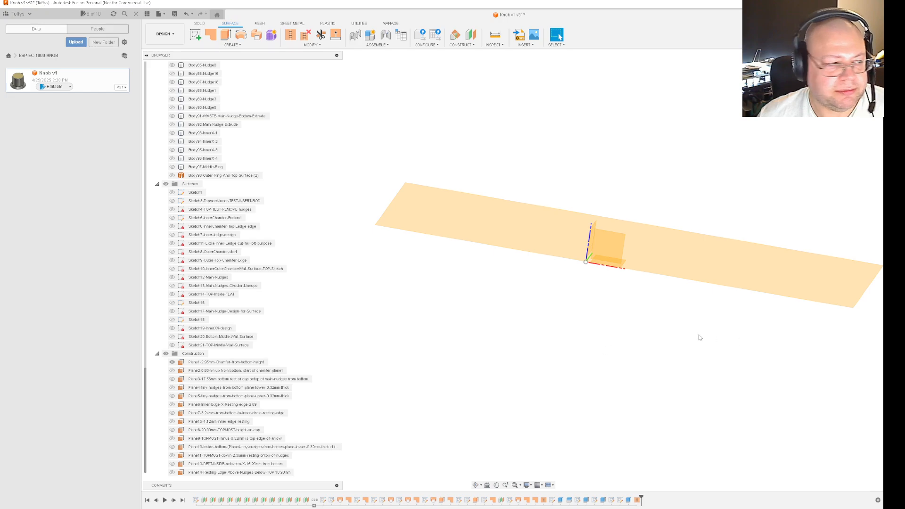
# Show Plane2, the start-of-chamfer plane, and stretch its corners to roughly match the width of Plane1.
pyautogui.click(253, 371)
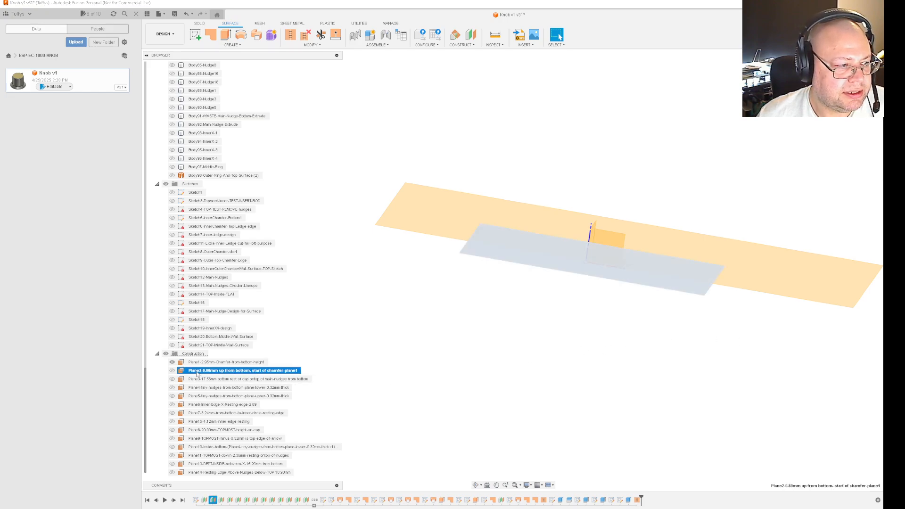
pyautogui.moveTo(702, 297); pyautogui.dragTo(780, 339)
pyautogui.moveTo(438, 283); pyautogui.dragTo(382, 270)
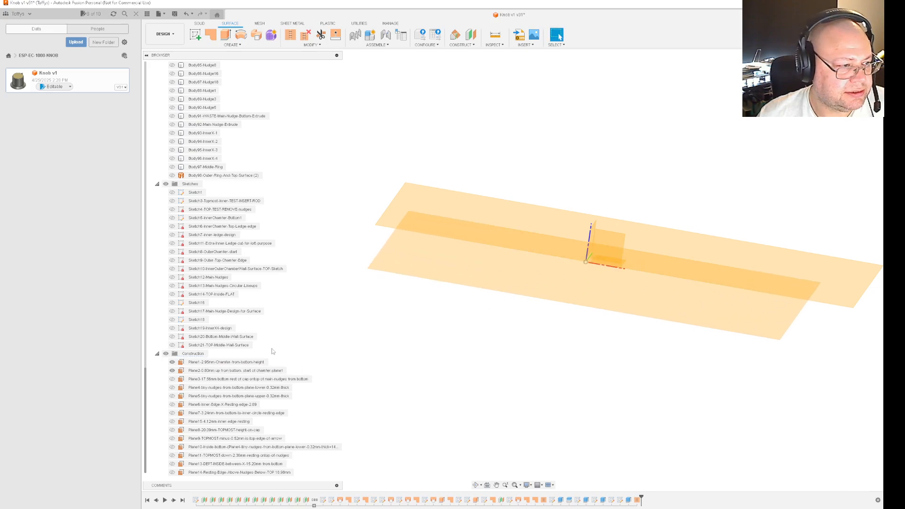
# Show Plane3, where the cap rests on top of the main nudges, and stretch its corners across the lower planes.
pyautogui.click(172, 379)
pyautogui.click(659, 153)
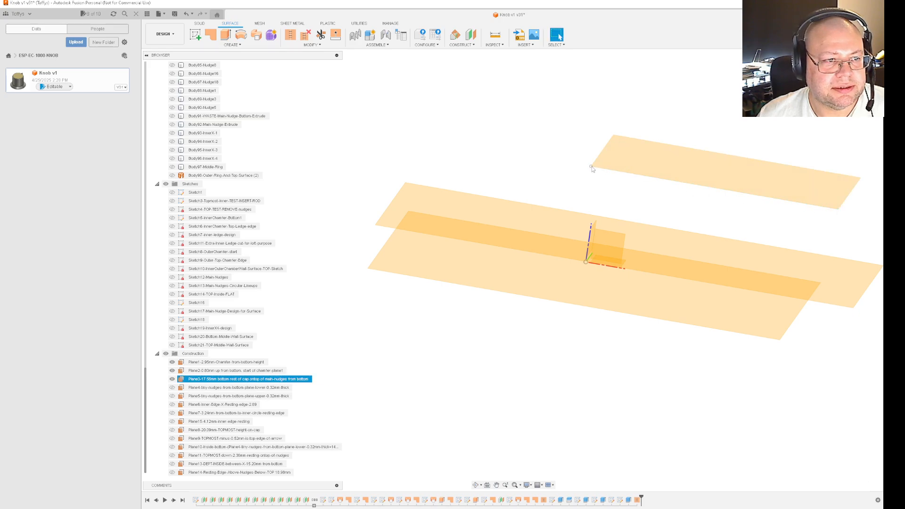
pyautogui.moveTo(592, 169); pyautogui.dragTo(454, 108)
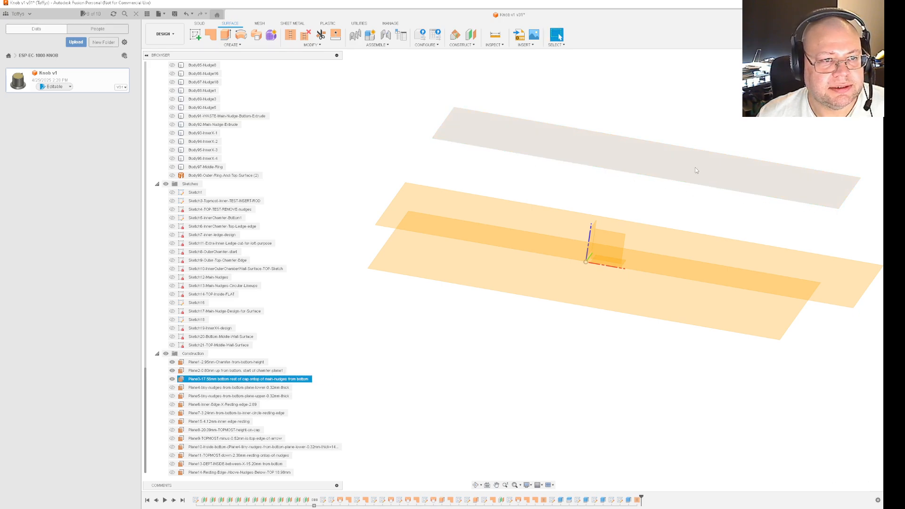
pyautogui.click(661, 172)
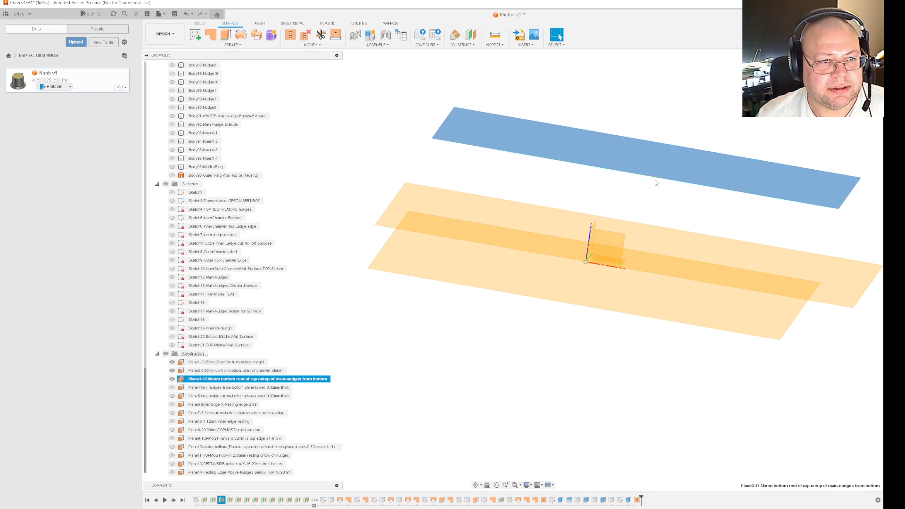
pyautogui.click(838, 212)
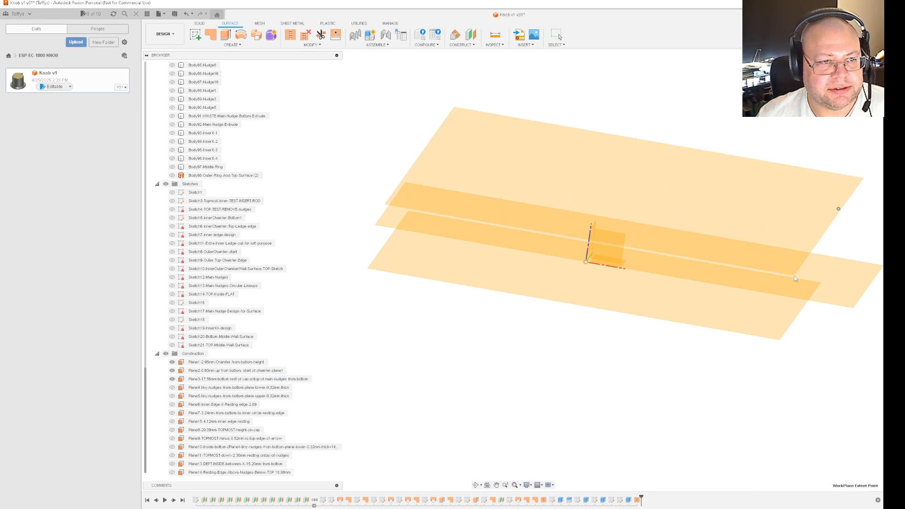
# Hide Plane1, Plane2 and Plane3 so that the selected Plane4, the lower tiny-nudges plane, stands alone.
pyautogui.click(198, 388)
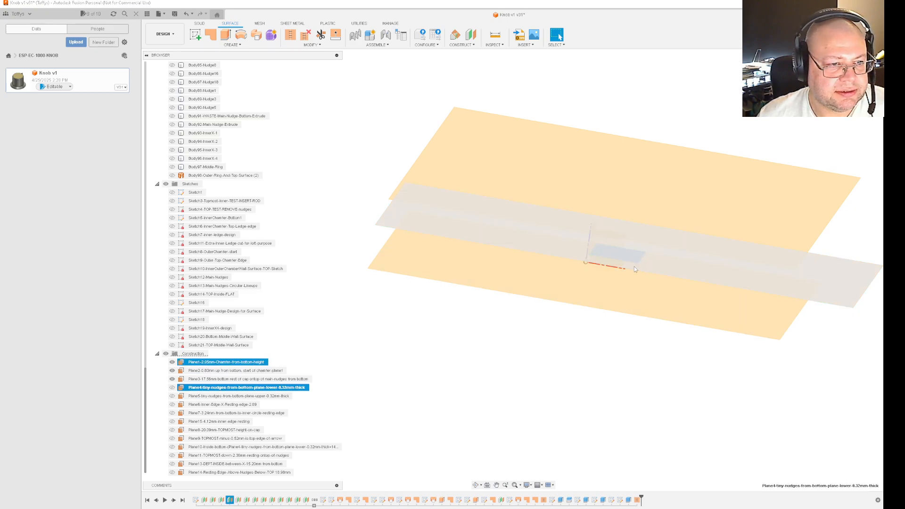
pyautogui.click(172, 379)
pyautogui.click(172, 370)
pyautogui.click(172, 362)
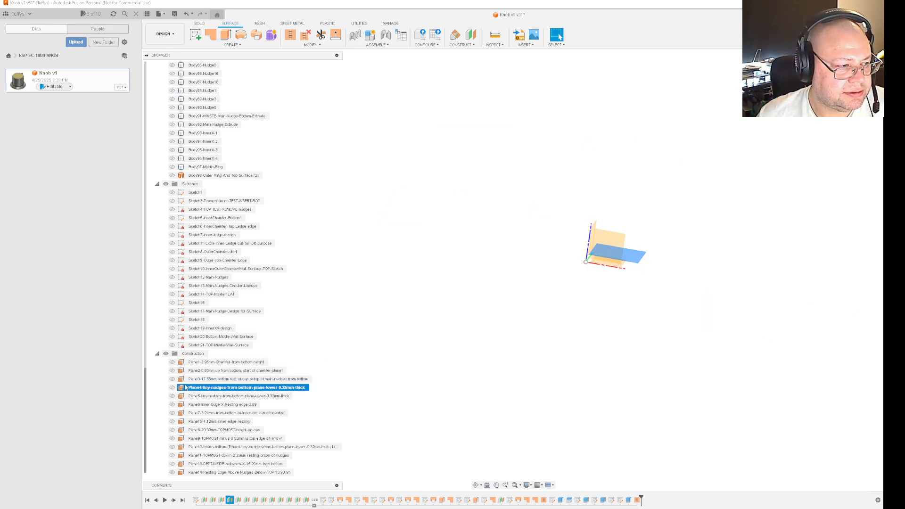
# Show Plane4 and stretch its corners into a large rectangle surrounding the origin.
pyautogui.moveTo(638, 264); pyautogui.dragTo(751, 379)
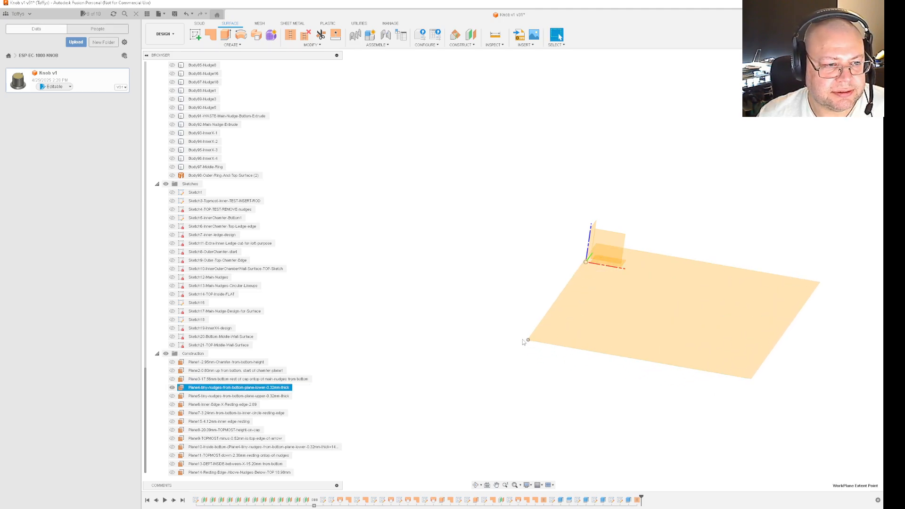
pyautogui.moveTo(528, 341); pyautogui.dragTo(394, 296)
pyautogui.moveTo(820, 283); pyautogui.dragTo(841, 243)
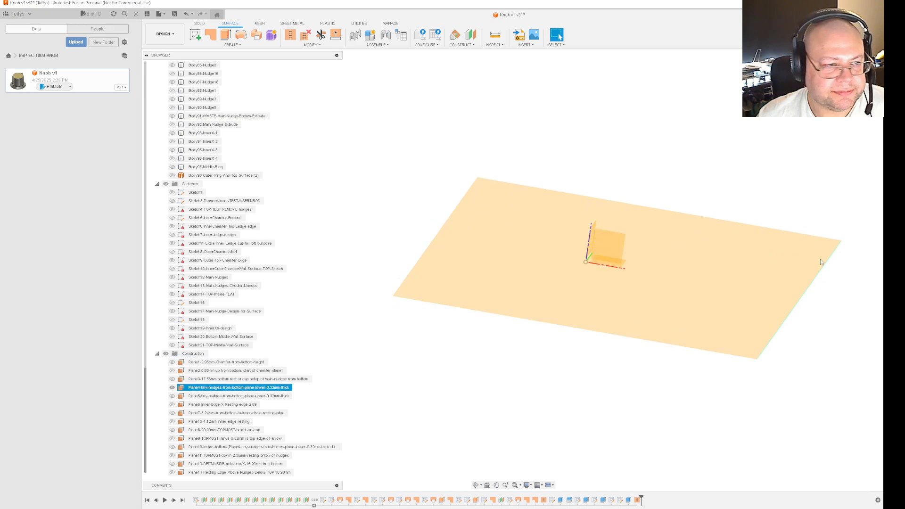
# Hide Plane4, show Plane5, the upper tiny-nudges plane, and stretch it past the far side of the origin.
pyautogui.click(172, 388)
pyautogui.click(173, 396)
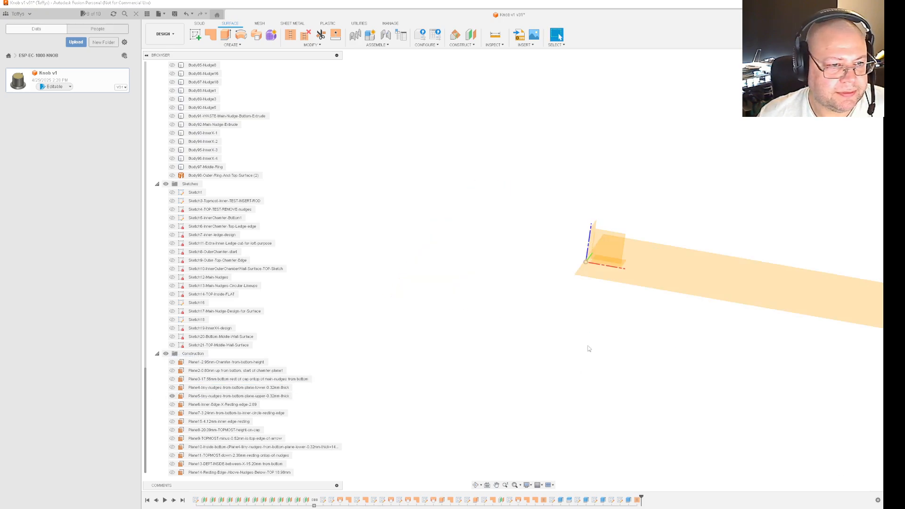
pyautogui.click(580, 276)
pyautogui.moveTo(580, 277); pyautogui.dragTo(371, 244)
pyautogui.click(375, 422)
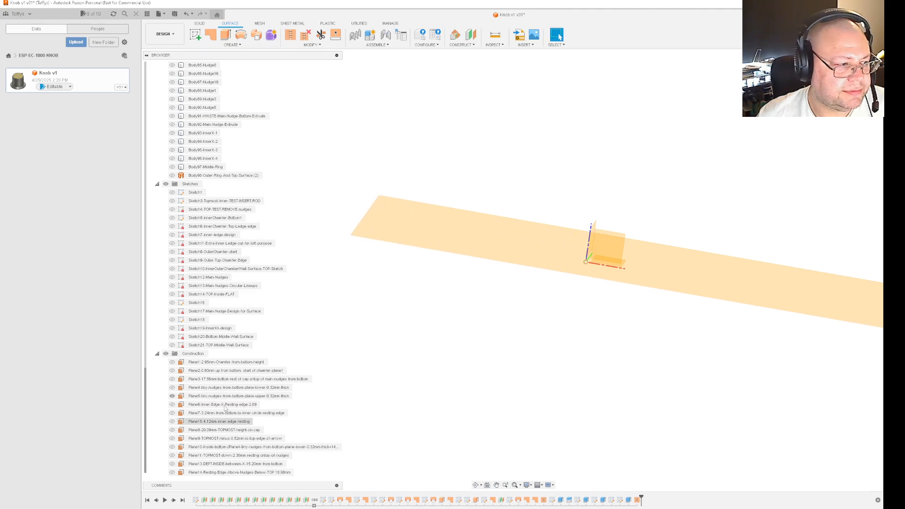
# Hide Plane5, display Plane6 at the inner X resting edge, and replace it with Plane7, the inner-circle resting edge plane.
pyautogui.click(172, 396)
pyautogui.click(173, 405)
pyautogui.click(187, 405)
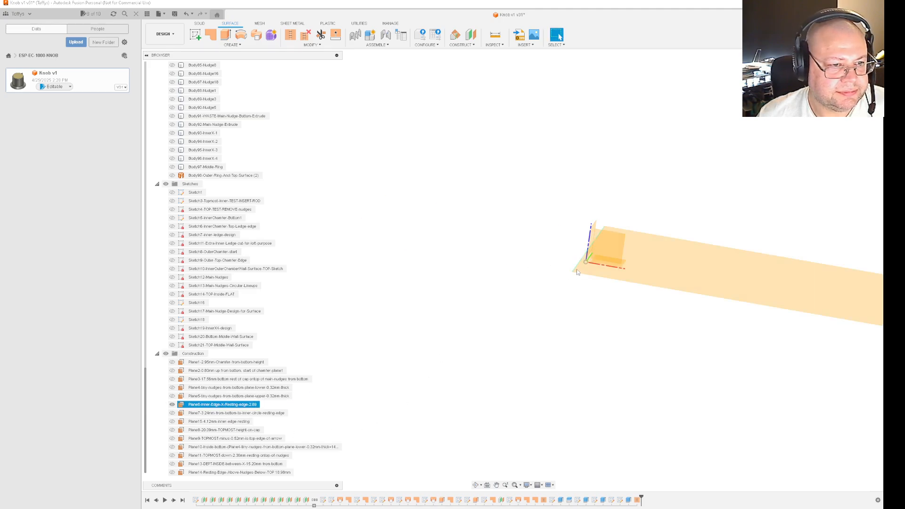
pyautogui.click(173, 404)
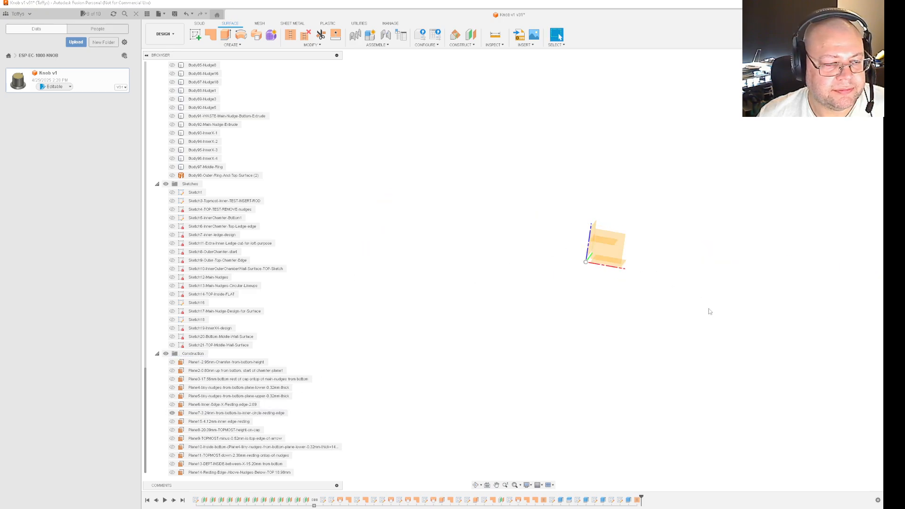
# Stretch Plane7, the inner-circle resting edge plane, into a large rectangle surrounding the origin and hide it.
pyautogui.keyDown('shift'); pyautogui.moveTo(672, 269); pyautogui.dragTo(666, 289, button='middle'); pyautogui.keyUp('shift')
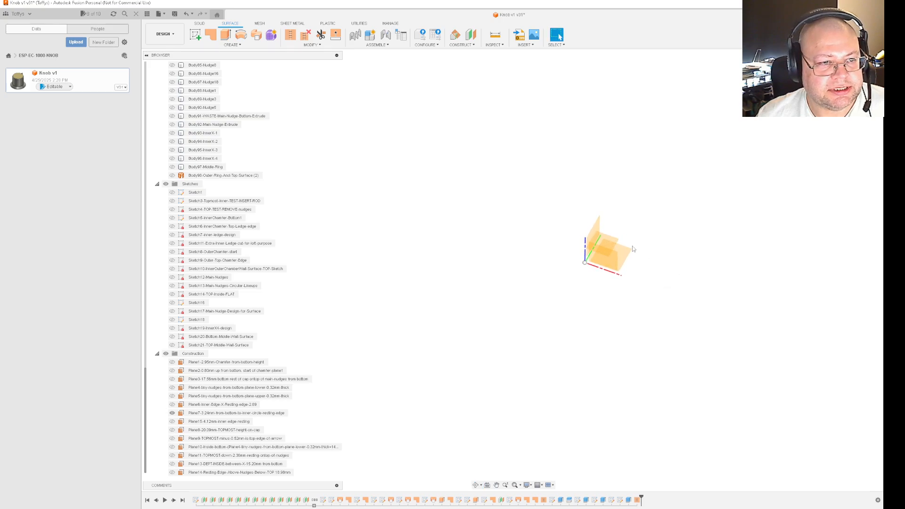
pyautogui.click(620, 244)
pyautogui.moveTo(619, 240); pyautogui.dragTo(804, 256)
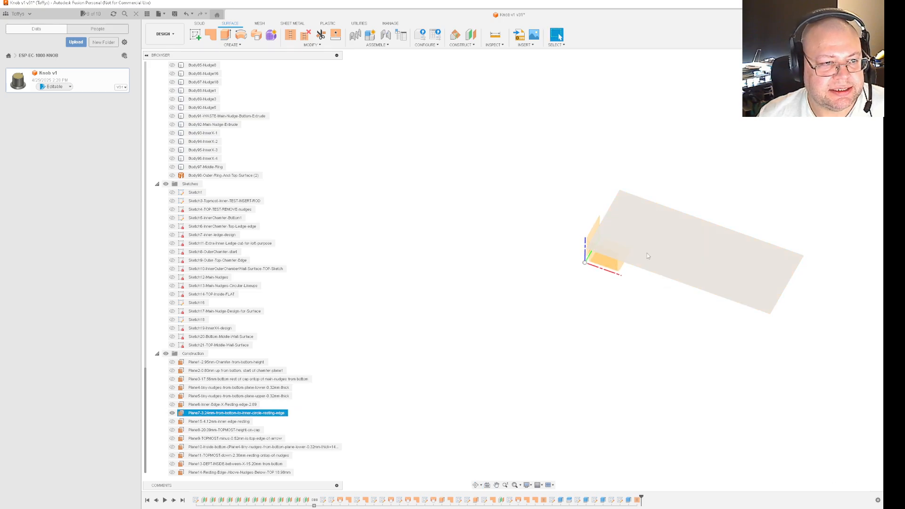
pyautogui.click(591, 252)
pyautogui.moveTo(622, 190); pyautogui.dragTo(479, 288)
pyautogui.moveTo(771, 315); pyautogui.dragTo(838, 231)
pyautogui.click(172, 414)
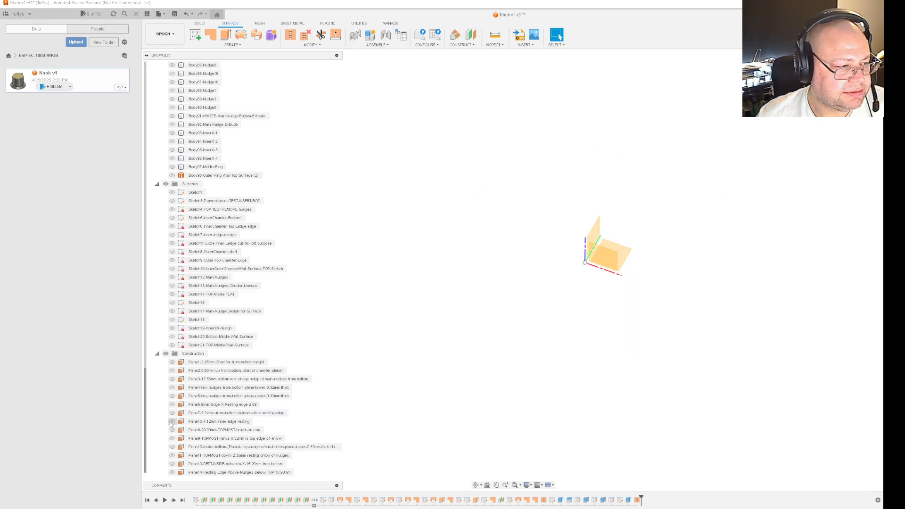
# Show Plane15, the inner-edge resting plane, stretch opposite corners to surround the origin, and hide it.
pyautogui.click(610, 237)
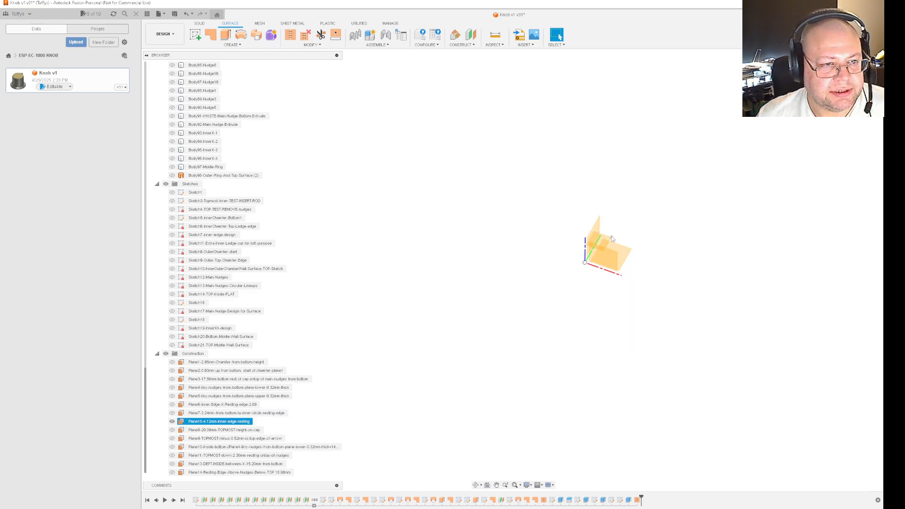
pyautogui.moveTo(611, 238); pyautogui.dragTo(801, 251)
pyautogui.click(568, 265)
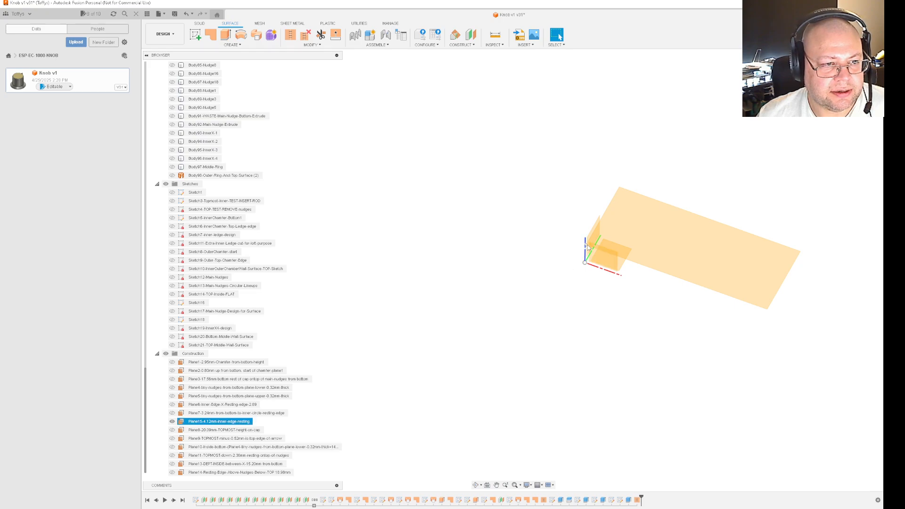
pyautogui.moveTo(588, 247); pyautogui.dragTo(464, 263)
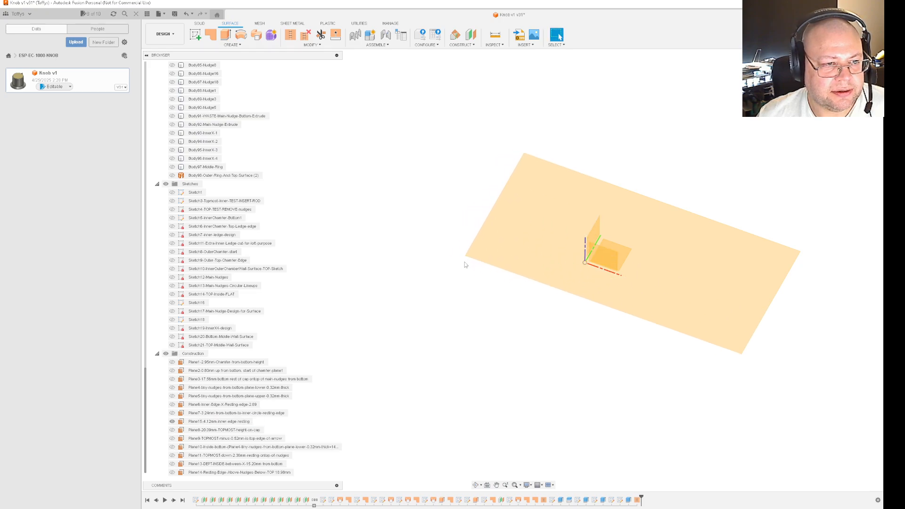
pyautogui.click(172, 422)
# Show Plane8, the topmost cap height plane, stretch it wide on both sides of the origin, and hide it.
pyautogui.click(172, 430)
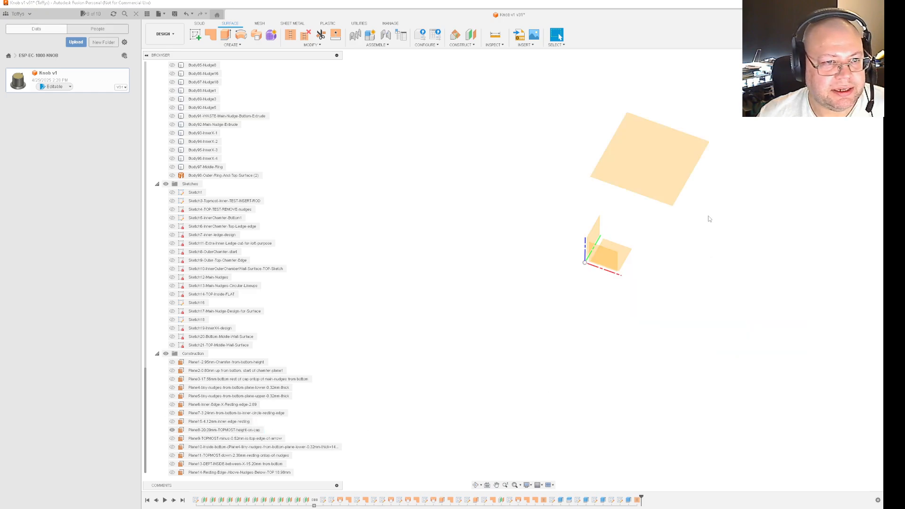
pyautogui.moveTo(675, 204); pyautogui.dragTo(802, 311)
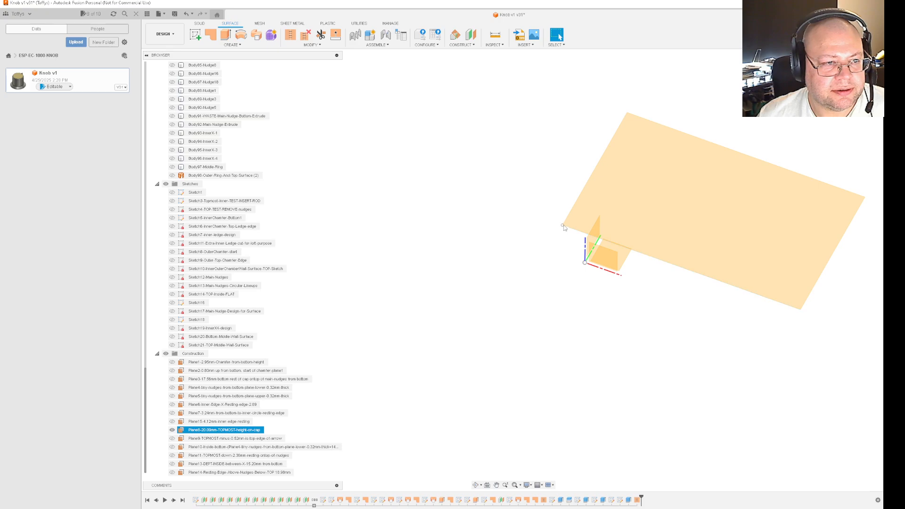
pyautogui.moveTo(564, 228); pyautogui.dragTo(401, 209)
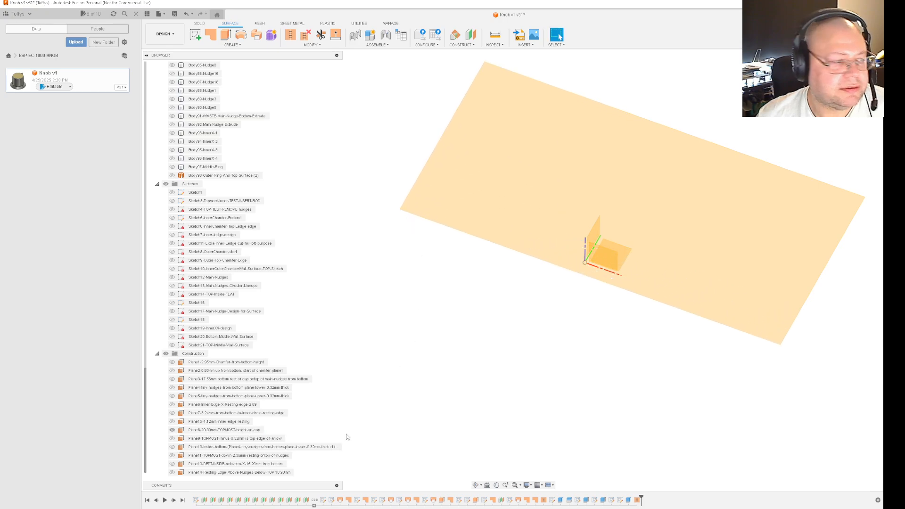
pyautogui.click(172, 430)
# Show Plane9, the plane for the arrow's top edge, enlarge it around the origin, and hide it.
pyautogui.click(172, 438)
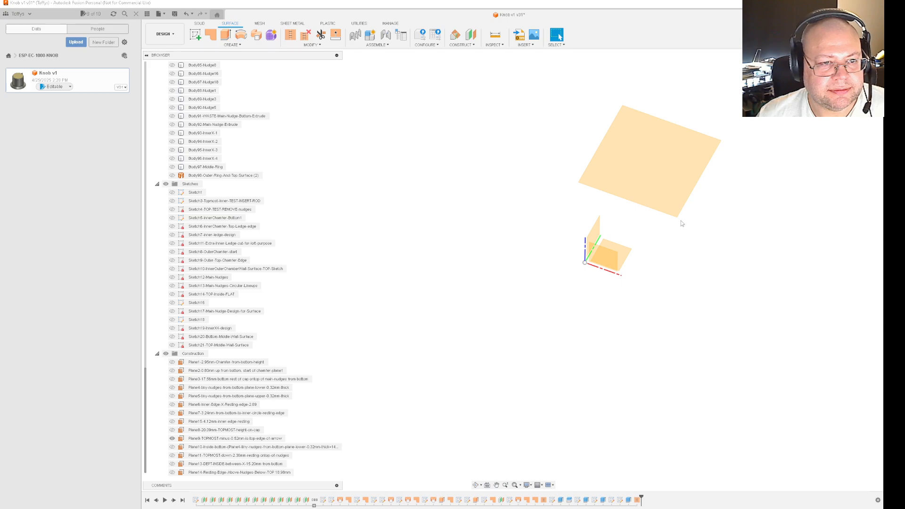
pyautogui.moveTo(680, 220); pyautogui.dragTo(788, 345)
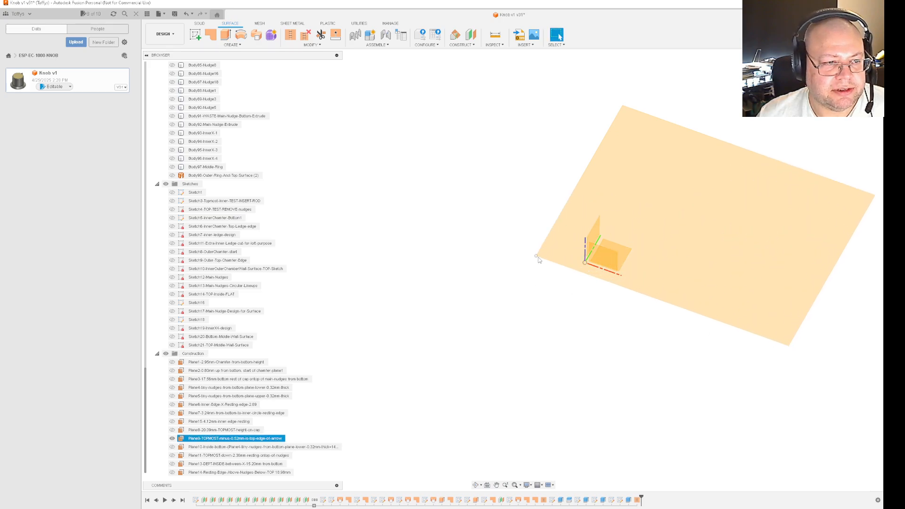
pyautogui.moveTo(539, 260); pyautogui.dragTo(395, 228)
pyautogui.click(172, 439)
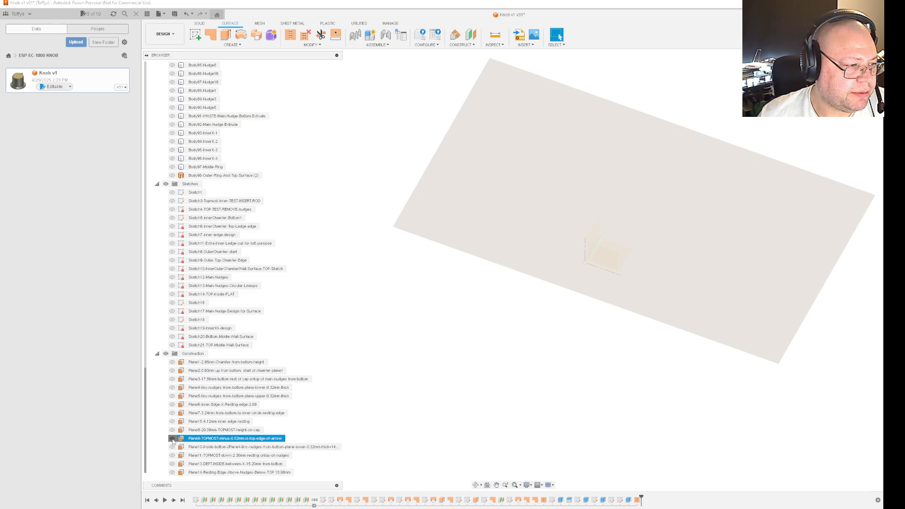
# Show Plane10, the inside-bottom plane, stretch two opposite corners well past the origin, and hide it.
pyautogui.click(172, 447)
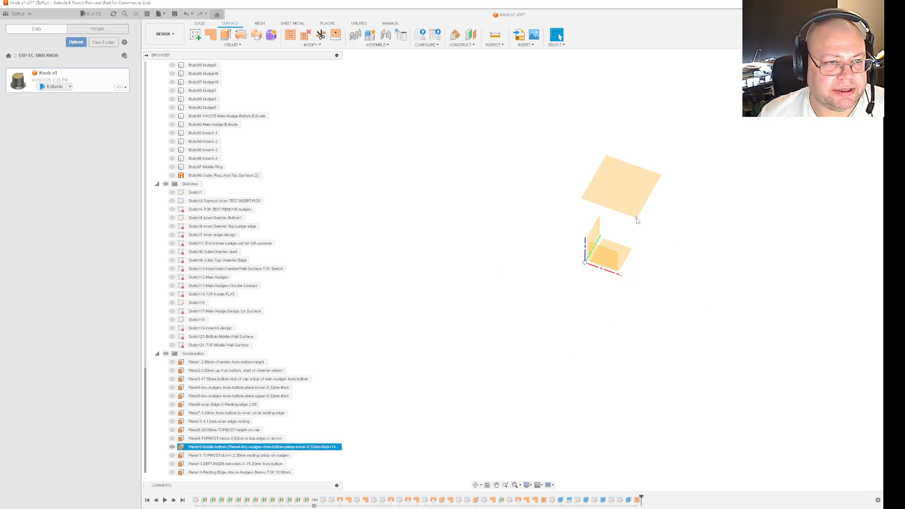
pyautogui.moveTo(637, 218); pyautogui.dragTo(778, 358)
pyautogui.moveTo(539, 273); pyautogui.dragTo(404, 223)
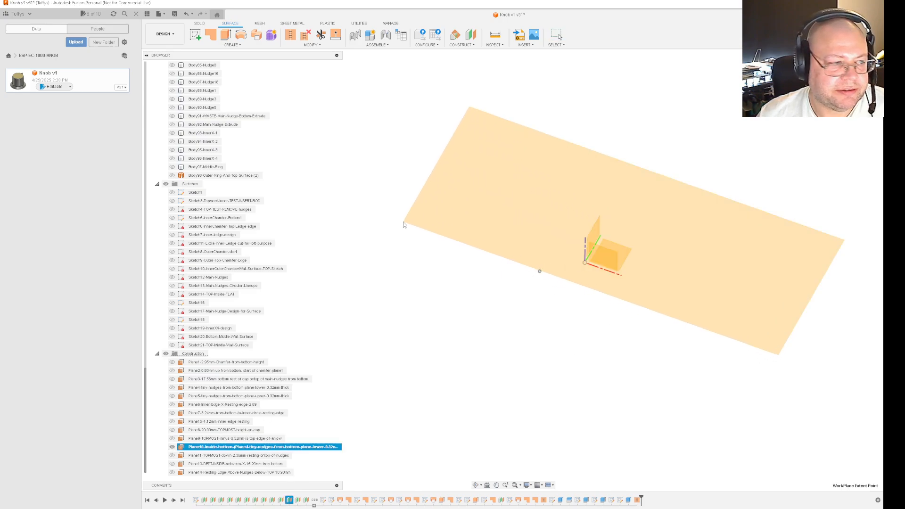
pyautogui.click(172, 447)
# Show Plane11, the resting plane on top of the nudges, extend its near corner past the origin, and hide it.
pyautogui.click(172, 455)
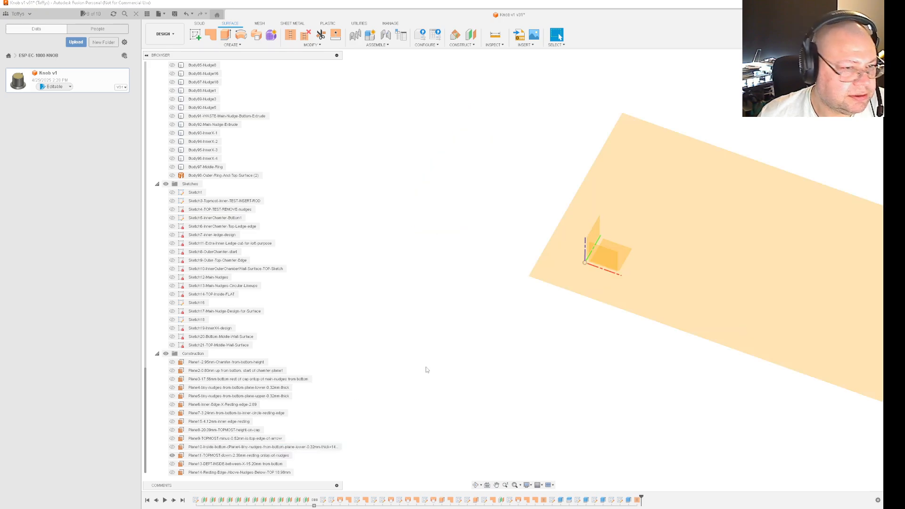
pyautogui.click(530, 278)
pyautogui.moveTo(530, 278); pyautogui.dragTo(349, 220)
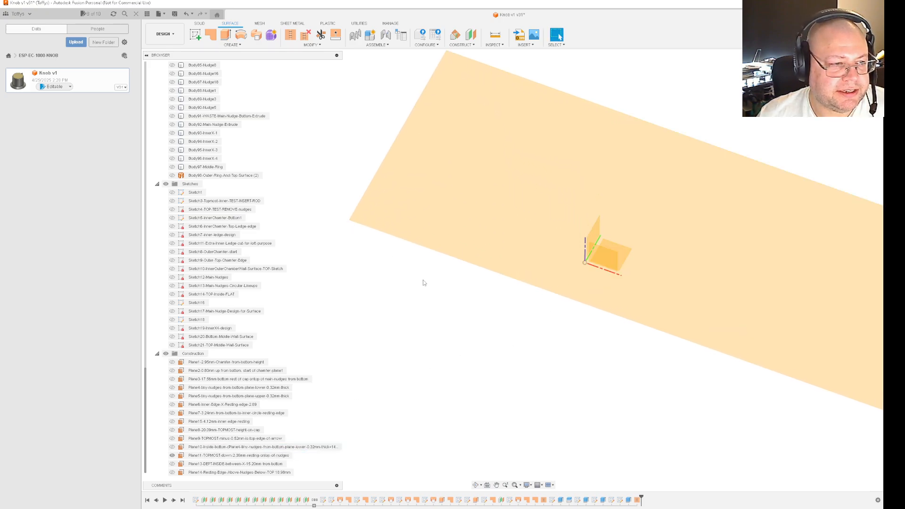
pyautogui.click(172, 455)
# Show Plane13, the inside depth plane between the X, enlarge it around the origin, and hide it.
pyautogui.click(172, 464)
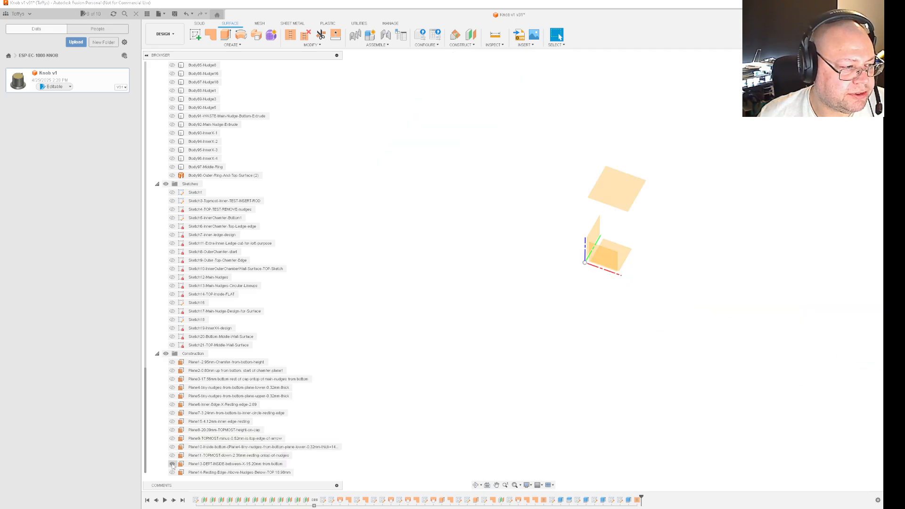
pyautogui.moveTo(628, 212); pyautogui.dragTo(805, 390)
pyautogui.moveTo(515, 292); pyautogui.dragTo(401, 229)
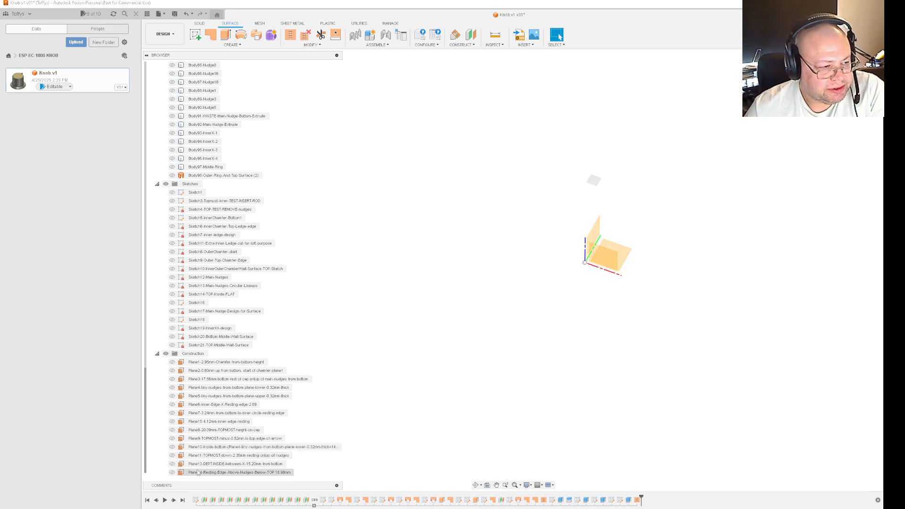
pyautogui.click(173, 464)
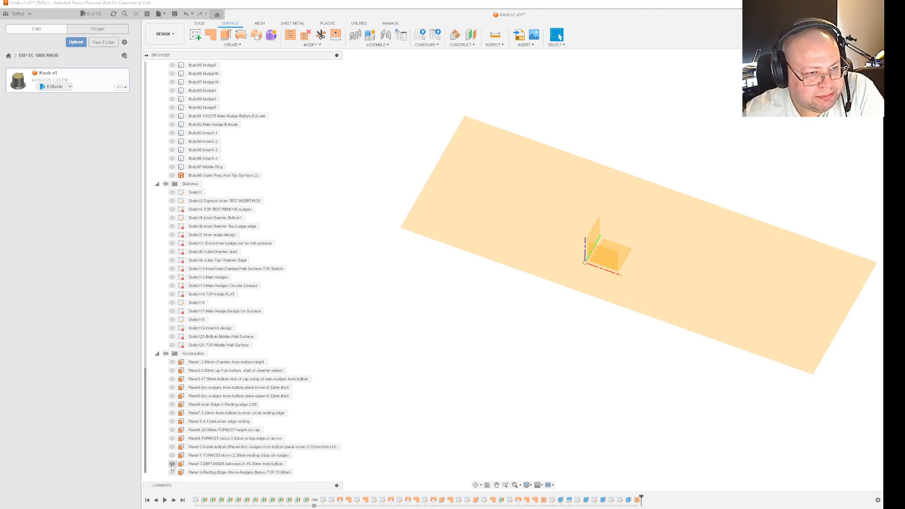
pyautogui.click(173, 464)
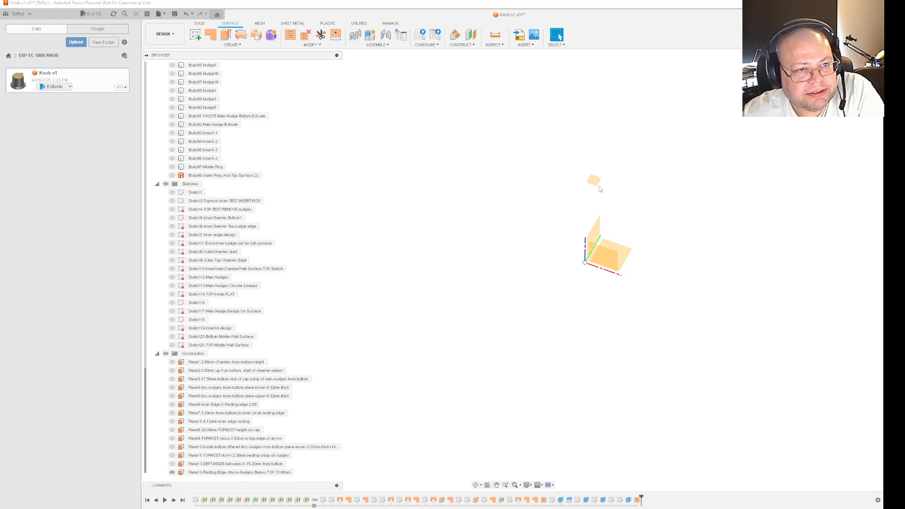
# Show Plane14, the resting edge above the nudges, stretch it into a large rectangle around the origin, and hide it.
pyautogui.moveTo(598, 186); pyautogui.dragTo(803, 366)
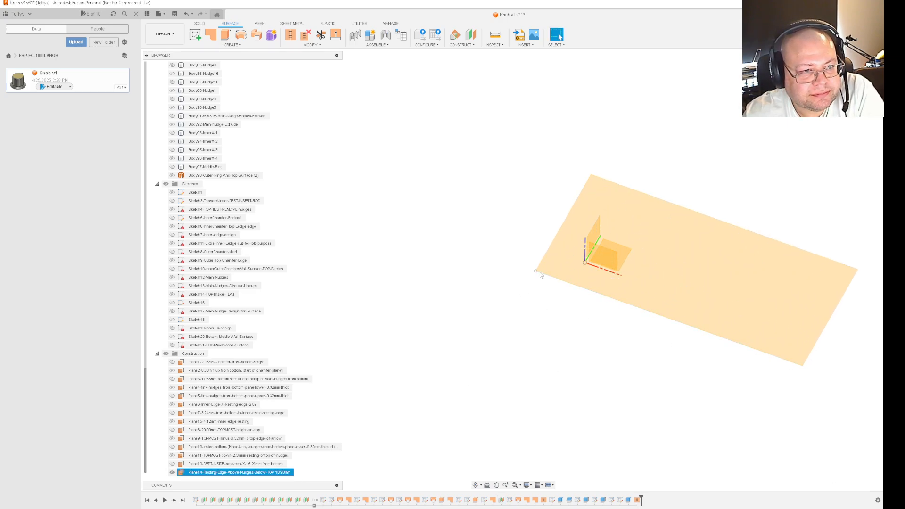
pyautogui.moveTo(539, 272); pyautogui.dragTo(419, 220)
pyautogui.click(477, 281)
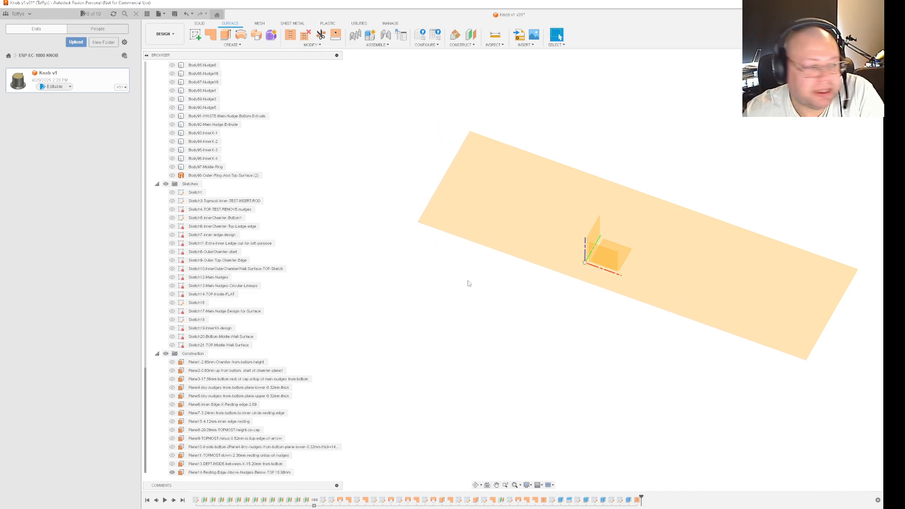
pyautogui.click(172, 473)
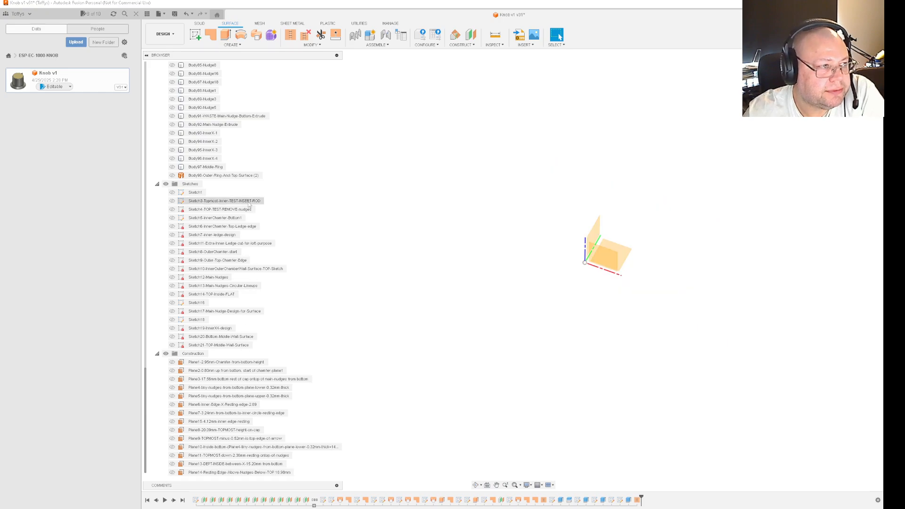
# Show all knob bodies from Body2 through Body98, leaving out the Body91 waste extrude and the test rod.
pyautogui.scroll(2, 231, 217)
pyautogui.click(216, 208)
pyautogui.scroll(2, 217, 206)
pyautogui.scroll(7, 216, 206)
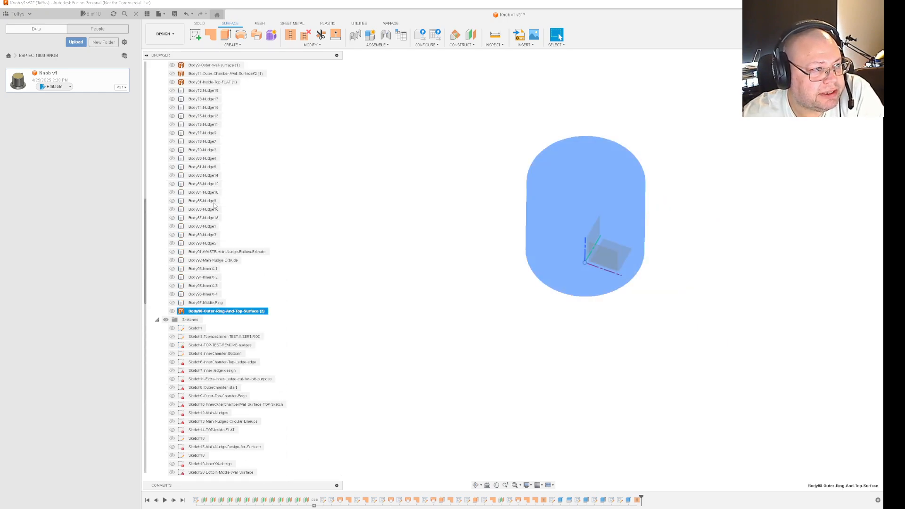
pyautogui.keyDown('shift'); pyautogui.click(215, 117); pyautogui.keyUp('shift')
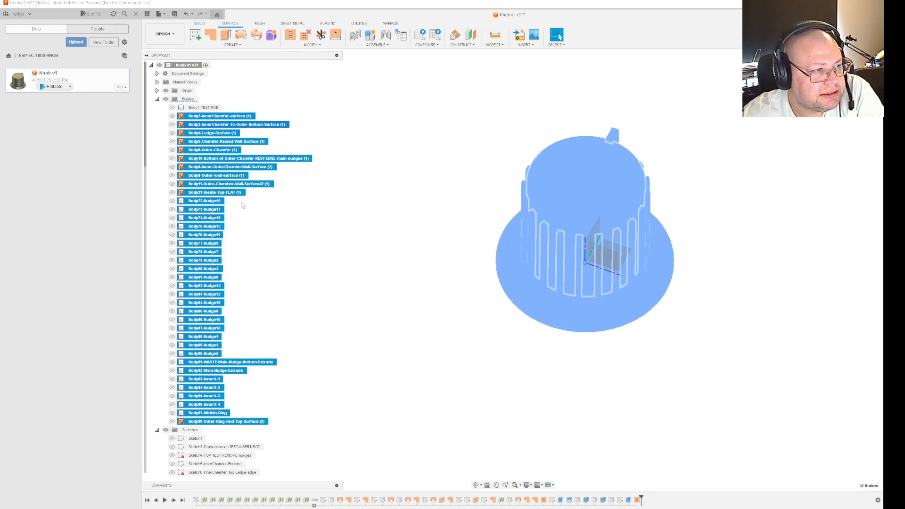
pyautogui.keyDown('ctrl'); pyautogui.click(214, 362); pyautogui.keyUp('ctrl')
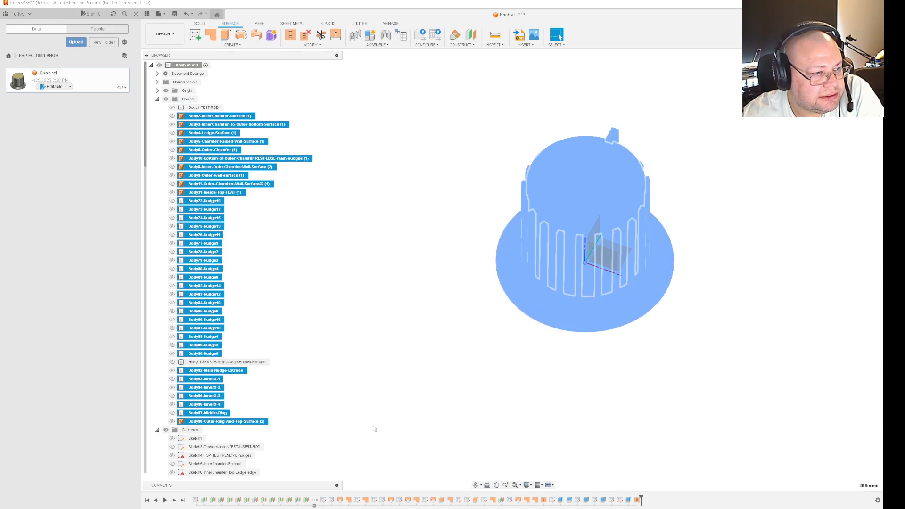
pyautogui.rightClick(203, 320)
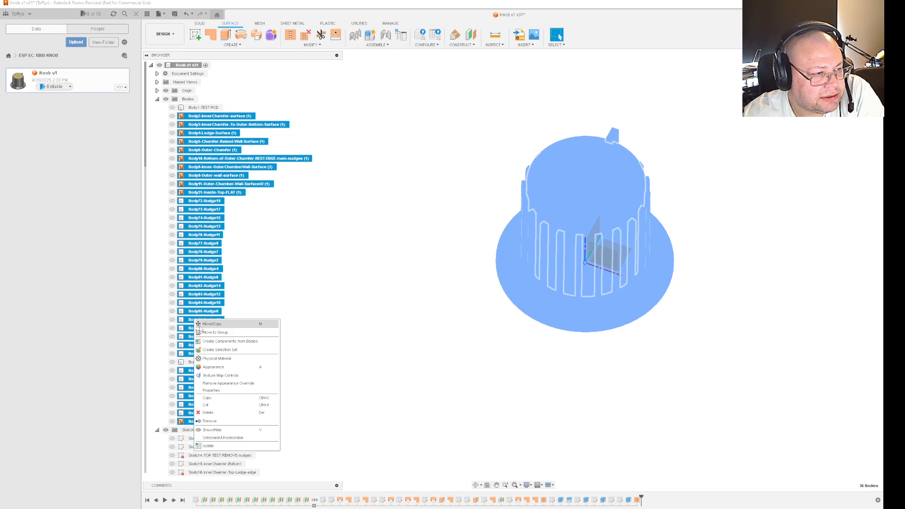
pyautogui.click(220, 431)
pyautogui.click(493, 361)
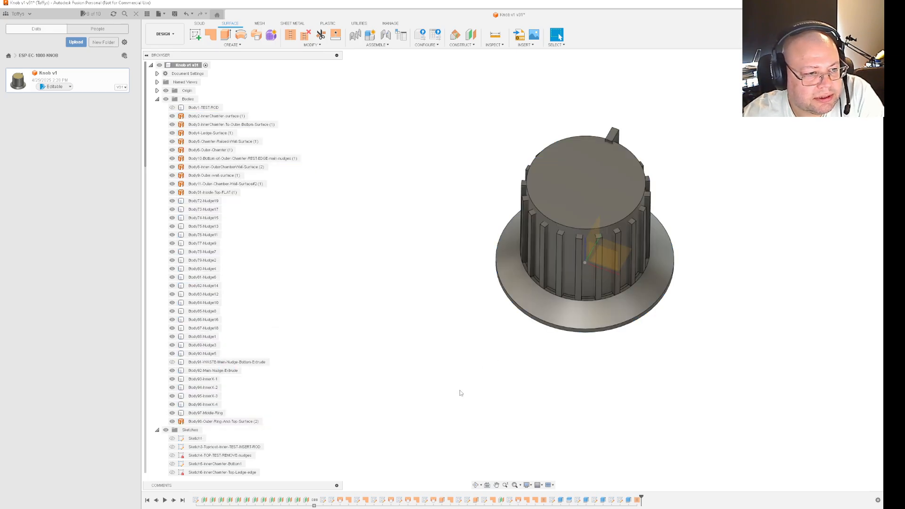
# View the knob straight from the front and highlight Plane1 through Plane6 in turn to compare their heights with the bodies.
pyautogui.click(851, 85)
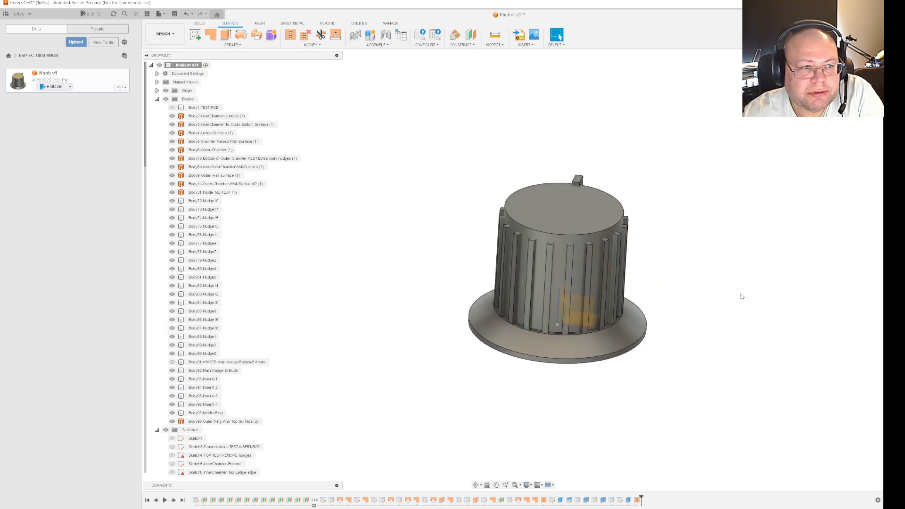
pyautogui.scroll(-1, 212, 458)
pyautogui.scroll(-9, 213, 458)
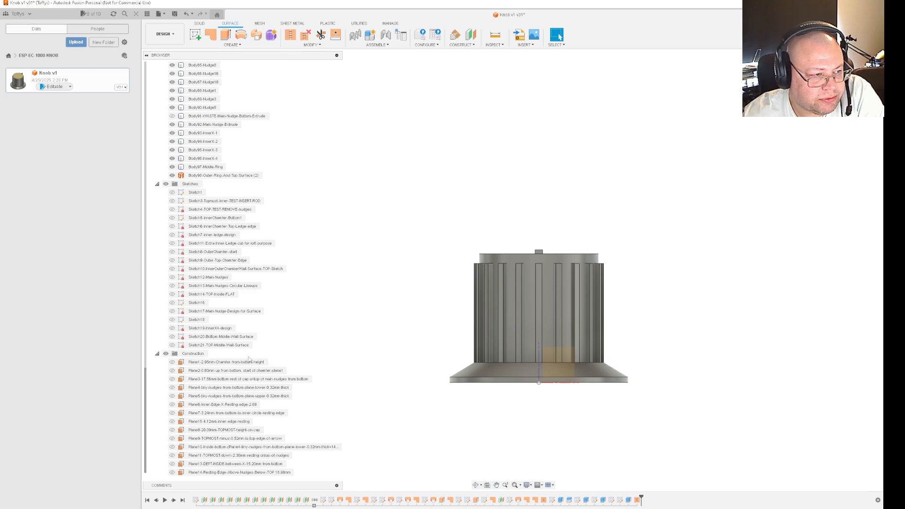
pyautogui.click(245, 362)
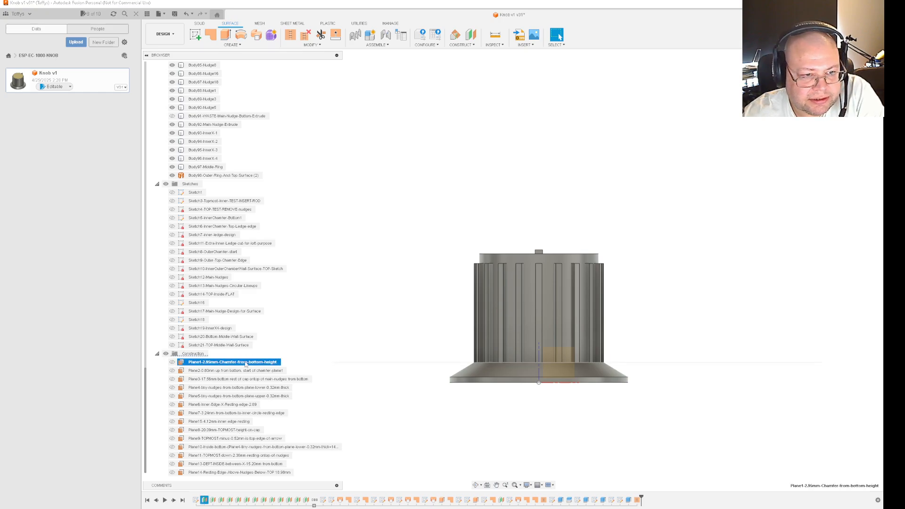
pyautogui.click(247, 371)
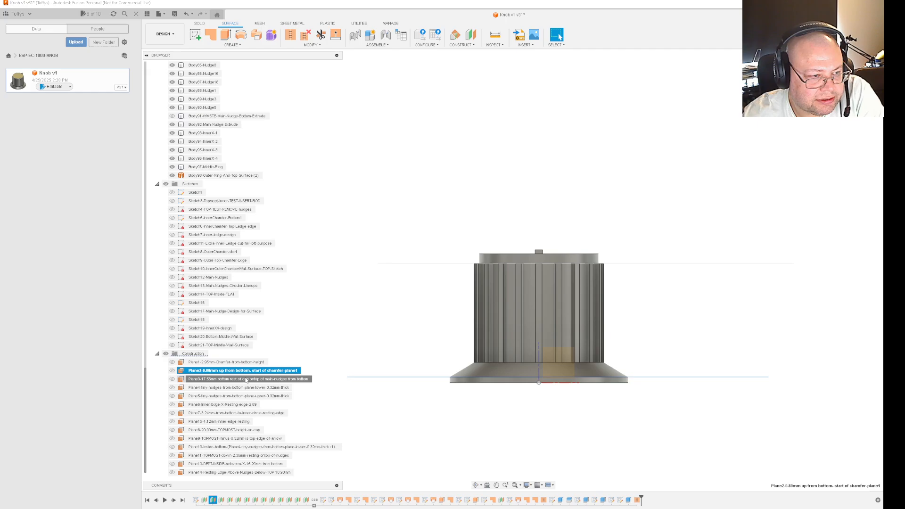
pyautogui.click(246, 379)
pyautogui.click(244, 388)
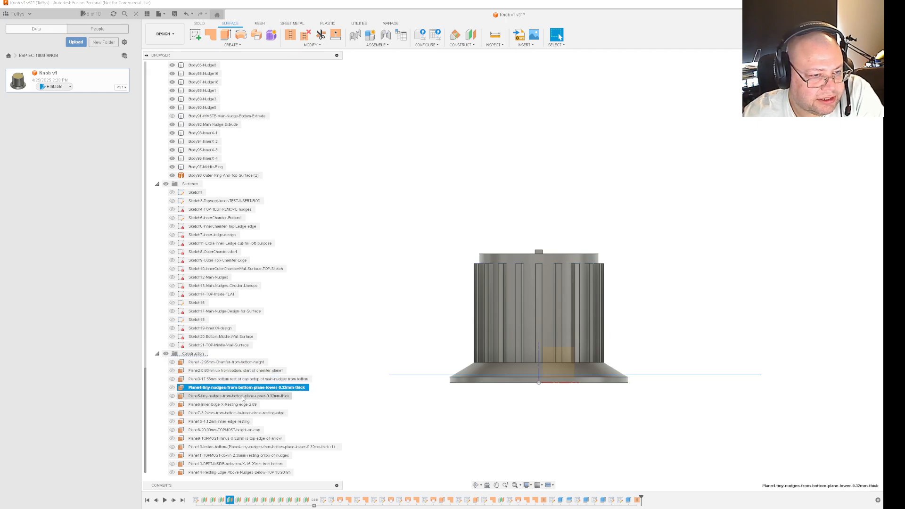
pyautogui.click(242, 397)
pyautogui.click(241, 404)
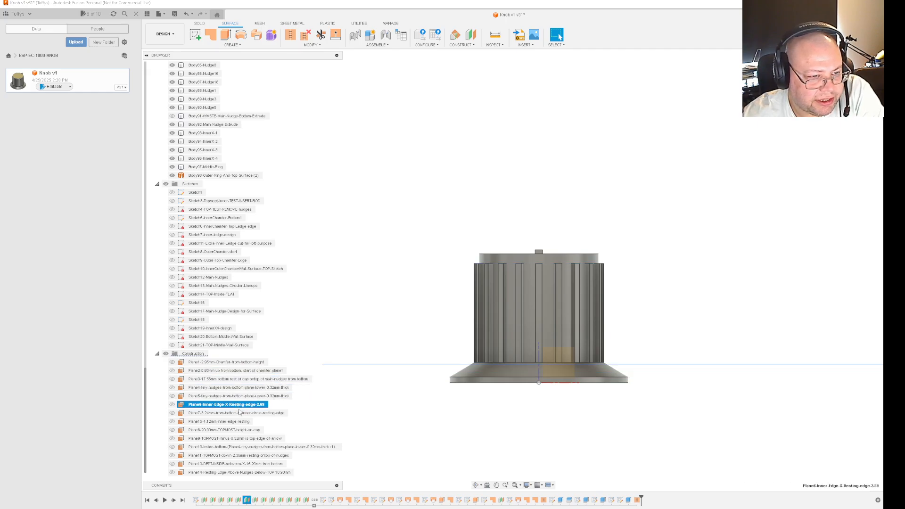
# Highlight Plane7, Plane15, Plane8, Plane9, Plane10, Plane11, Plane13 and Plane14 in turn to compare their heights with the knob.
pyautogui.click(238, 413)
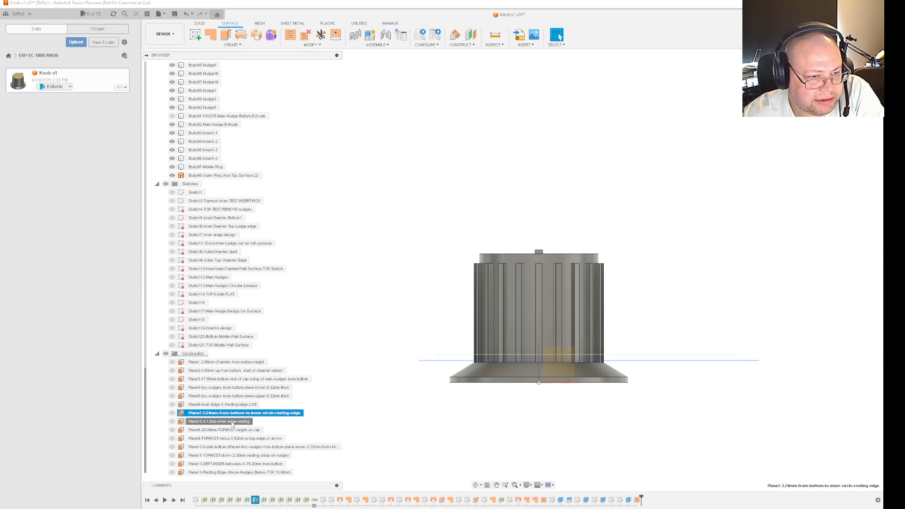
pyautogui.click(233, 421)
pyautogui.click(231, 430)
pyautogui.click(230, 439)
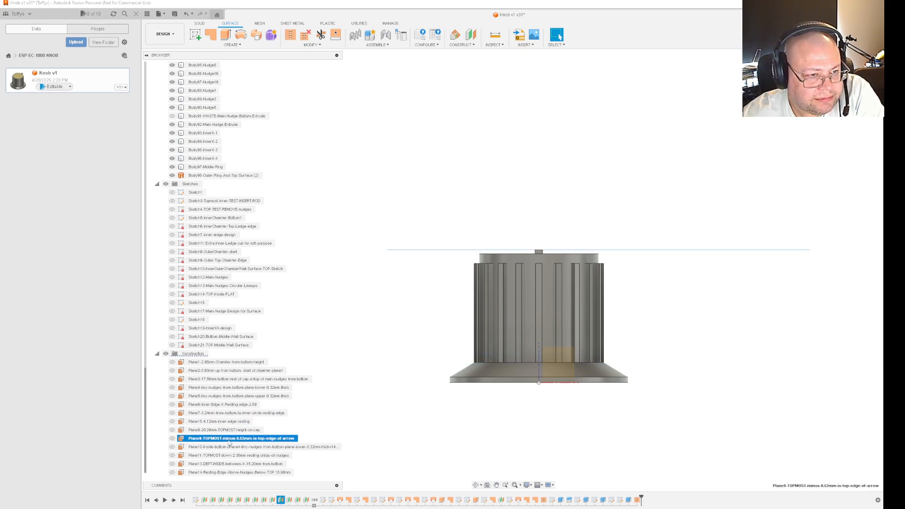
pyautogui.click(228, 446)
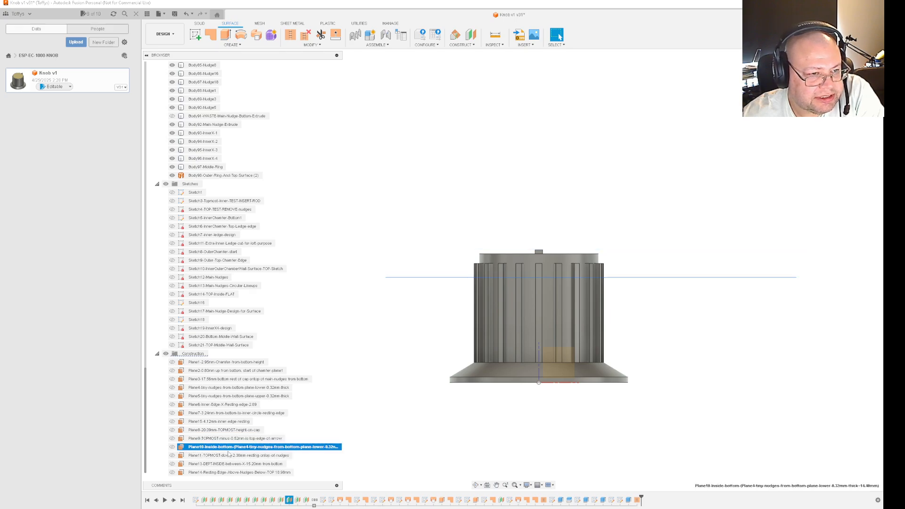
pyautogui.click(231, 456)
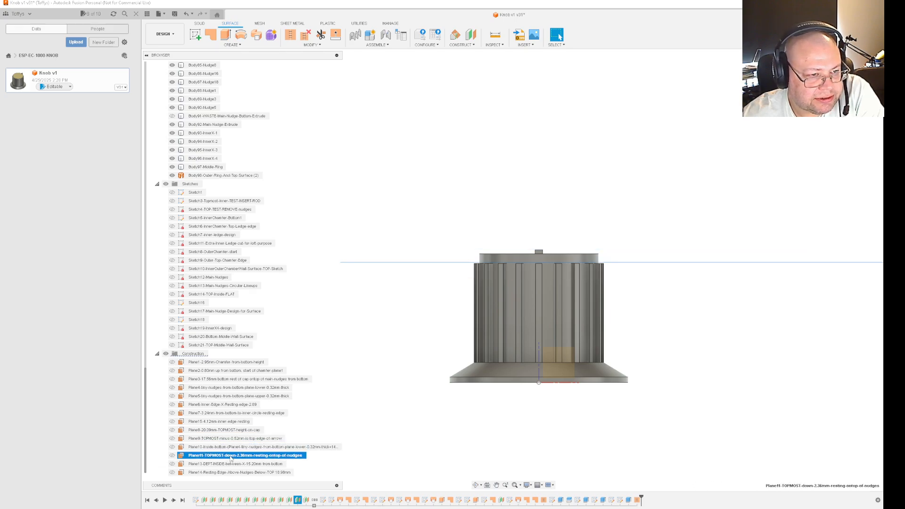
pyautogui.click(230, 465)
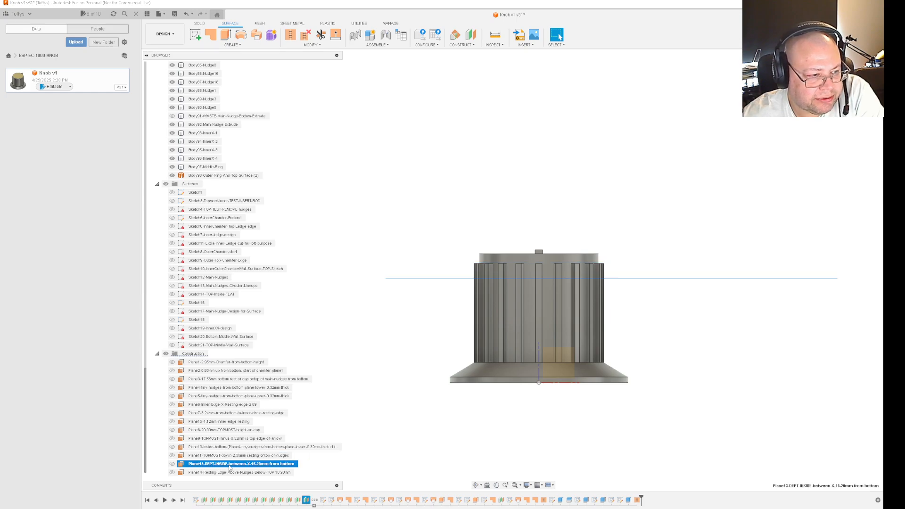
pyautogui.click(230, 472)
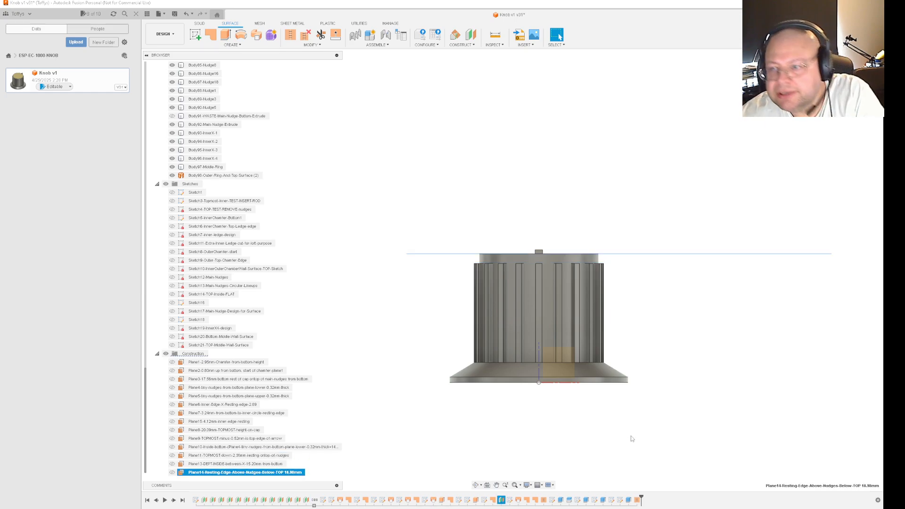